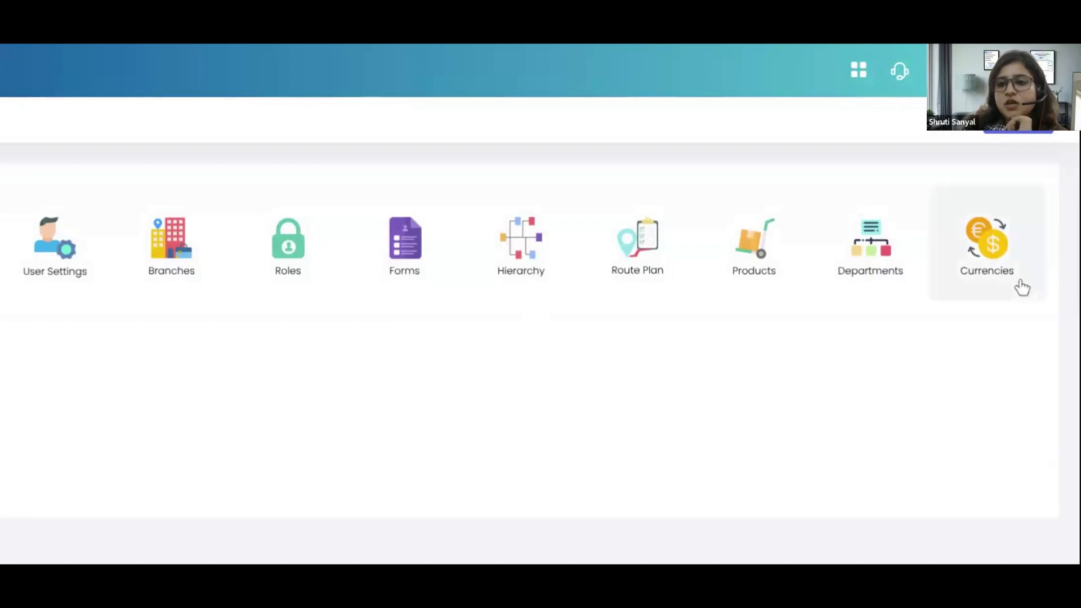
Step: Open the currency settings and look through the list of other currencies with their types and exchange rates
left_click(986, 245)
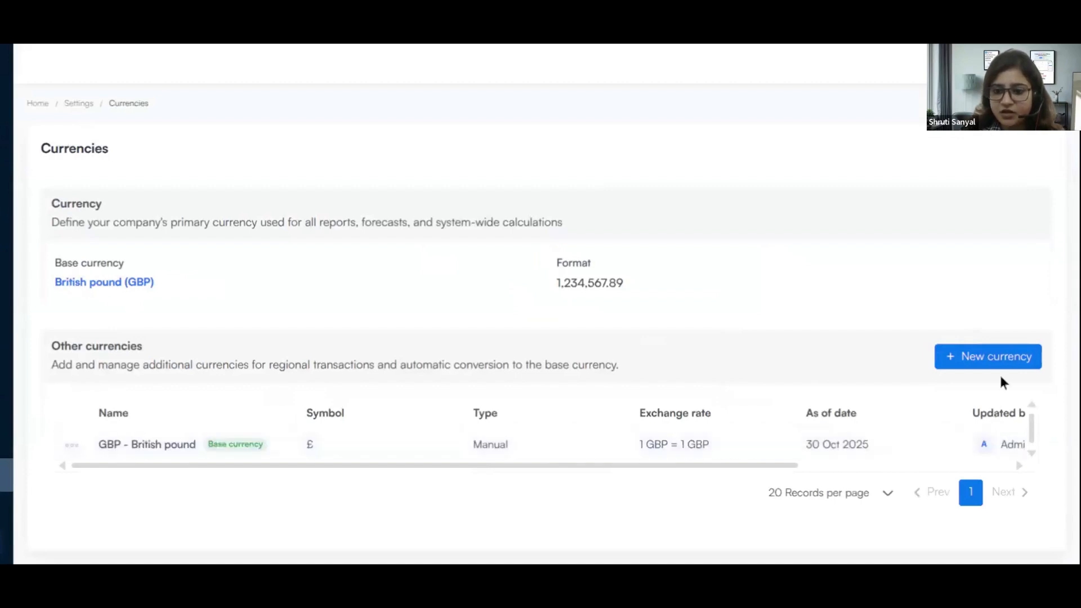
left_click_drag(762, 462, 468, 484)
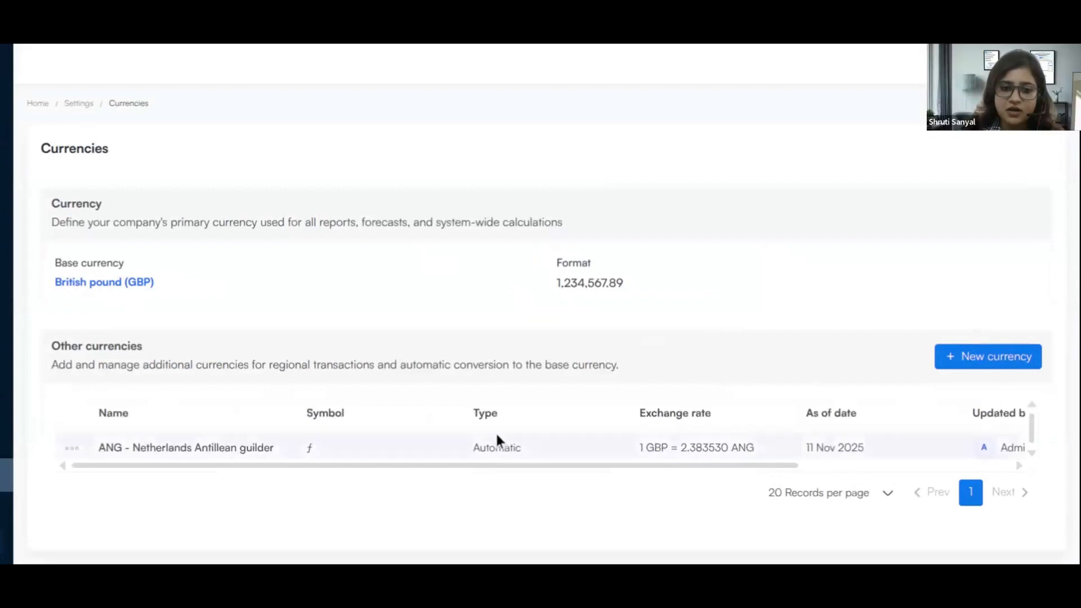
scroll(496, 434, "up", 2)
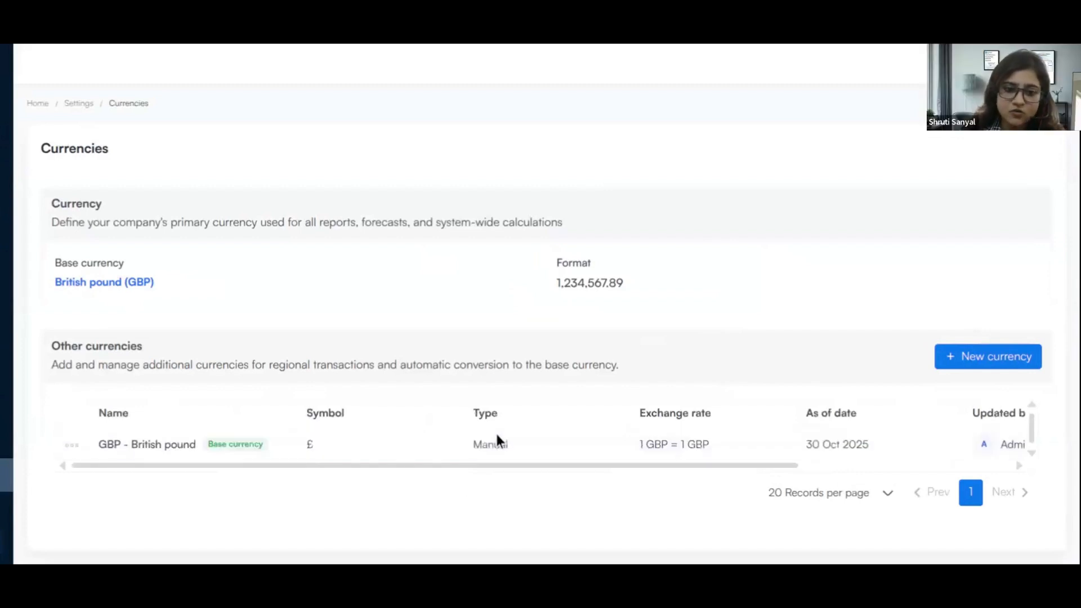
scroll(497, 436, "down", 2)
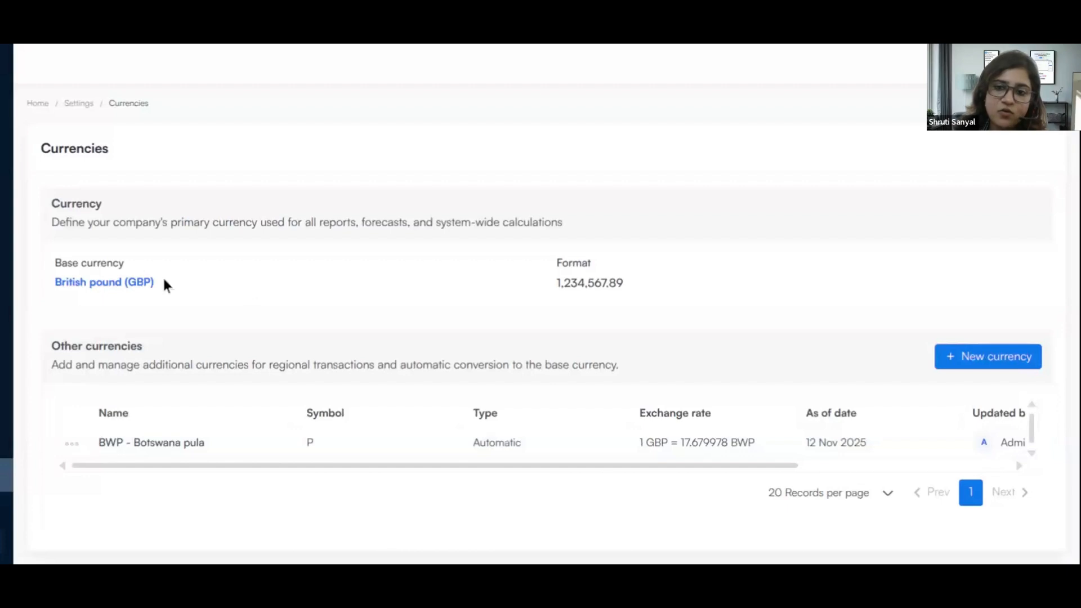
Step: Start adding a new currency and choose INR - ₹ - Indian rupee as the currency
left_click(989, 357)
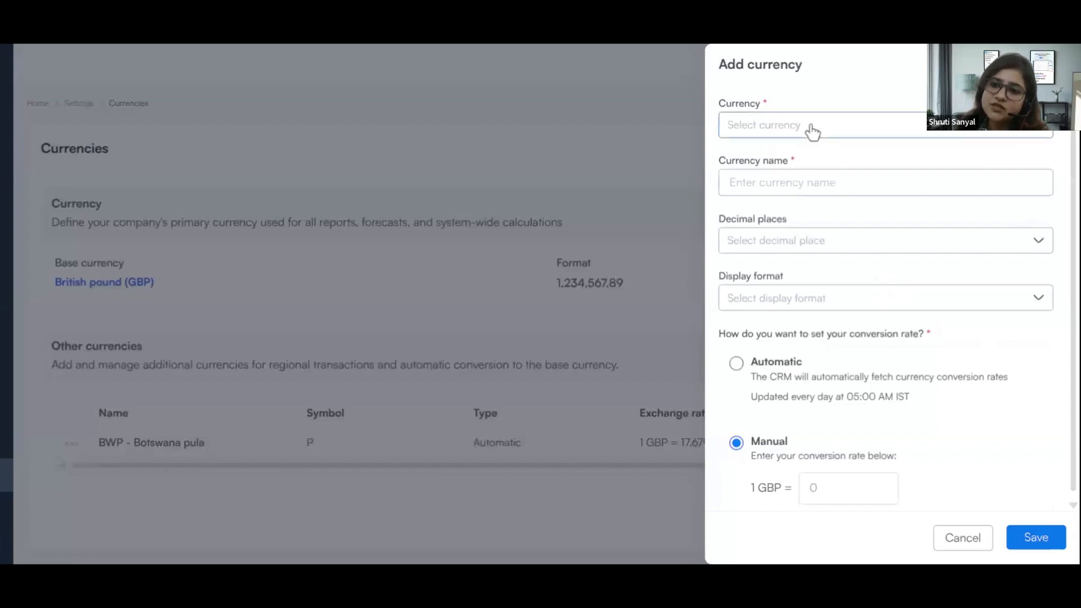
left_click(811, 129)
scroll(822, 376, "down", 4)
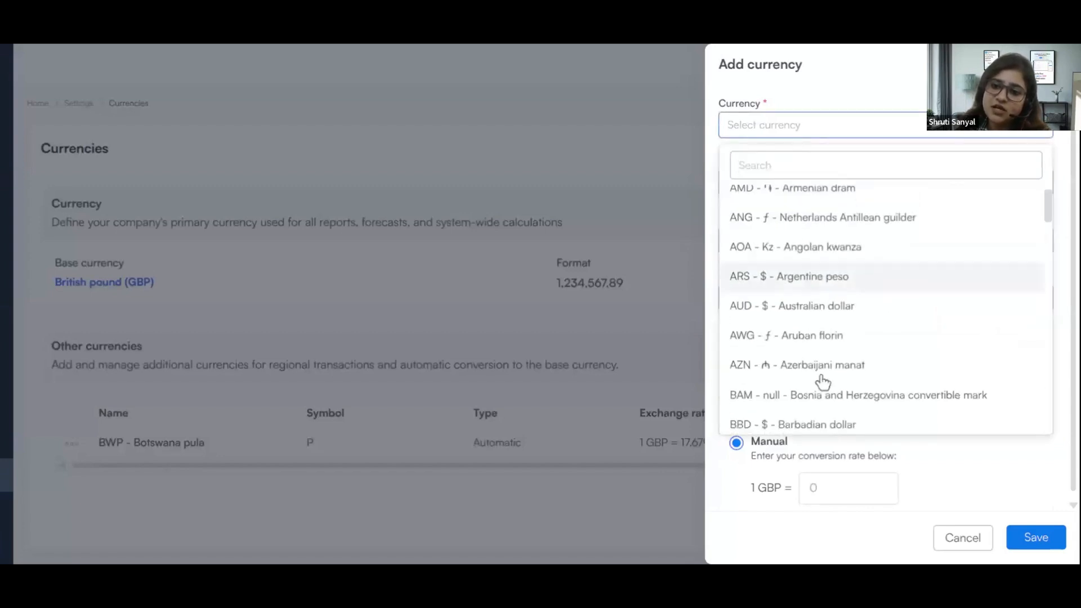
scroll(817, 373, "up", 4)
scroll(815, 363, "down", 4)
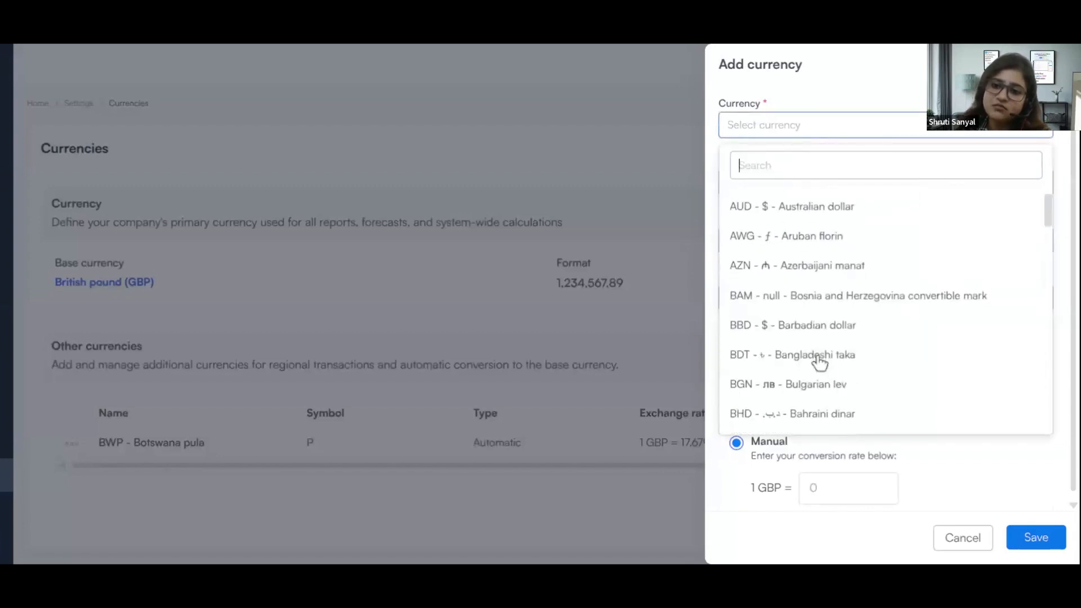
left_click(815, 124)
left_click(813, 125)
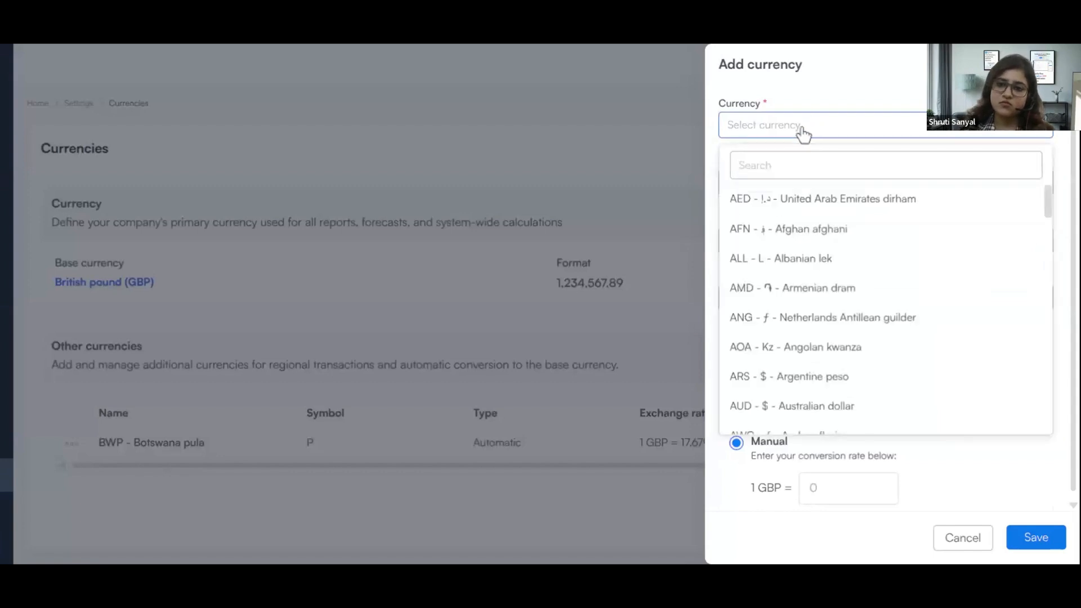
left_click(804, 133)
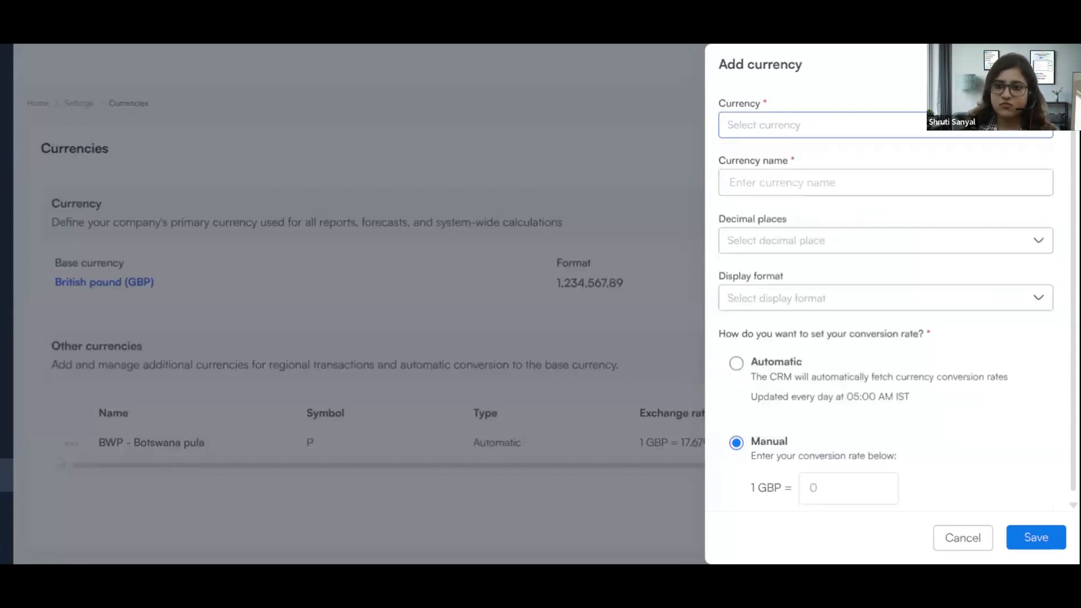
left_click(806, 134)
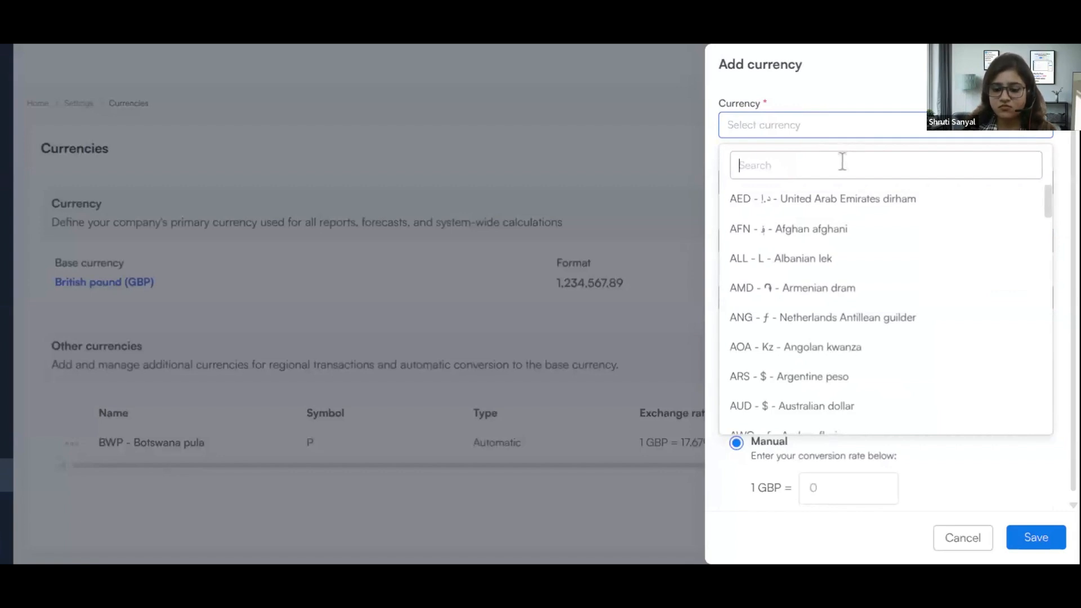
type("INR")
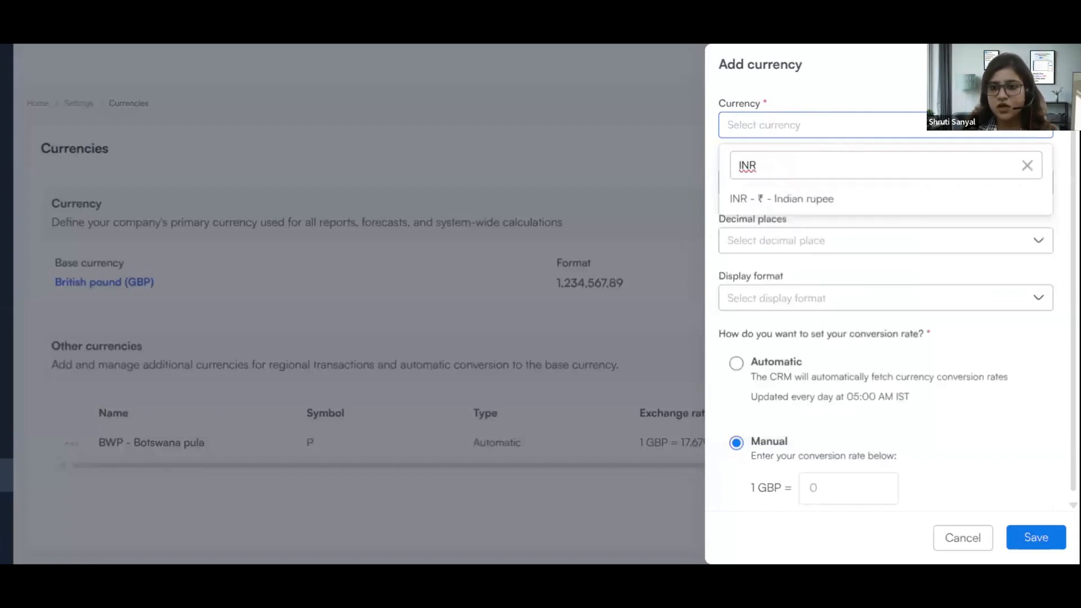
left_click(844, 199)
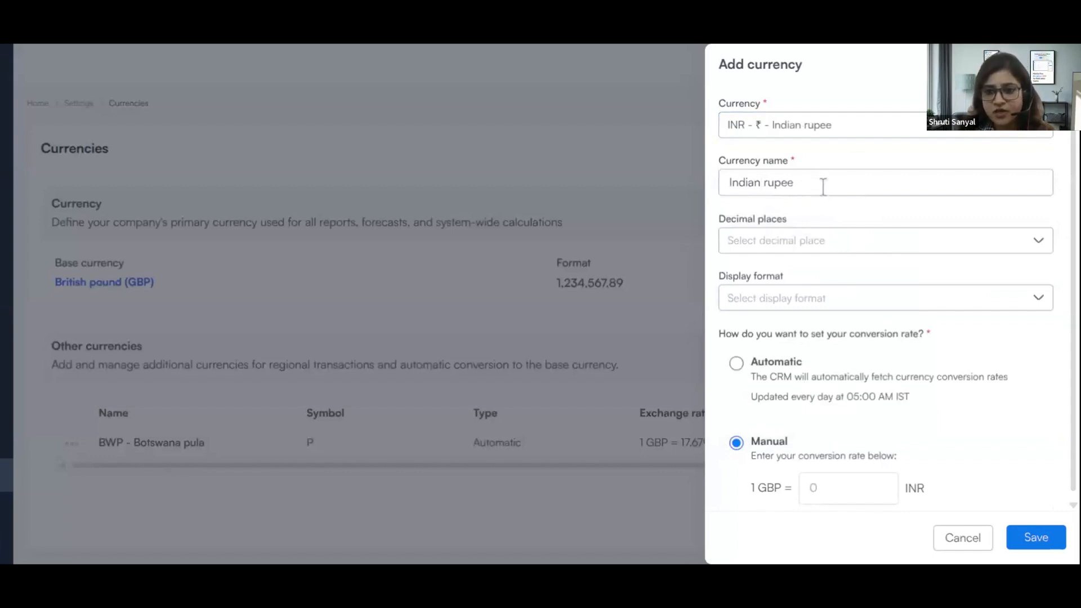
Step: Name the new currency Indian rupee, with 2 decimal places and the display format 12,34,567.89
left_click(822, 186)
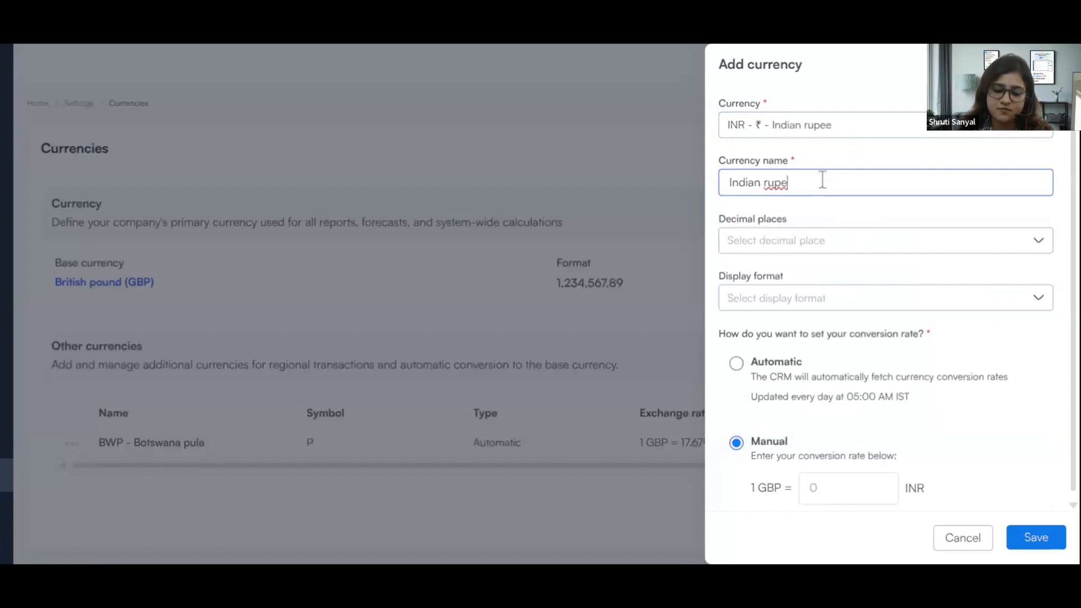
left_click(826, 246)
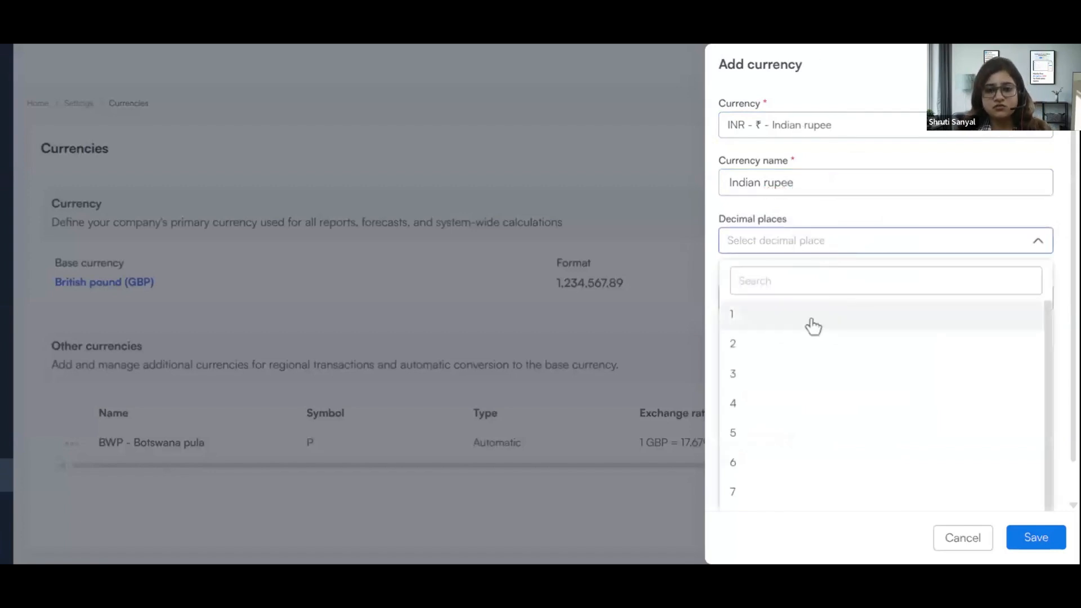
left_click(805, 345)
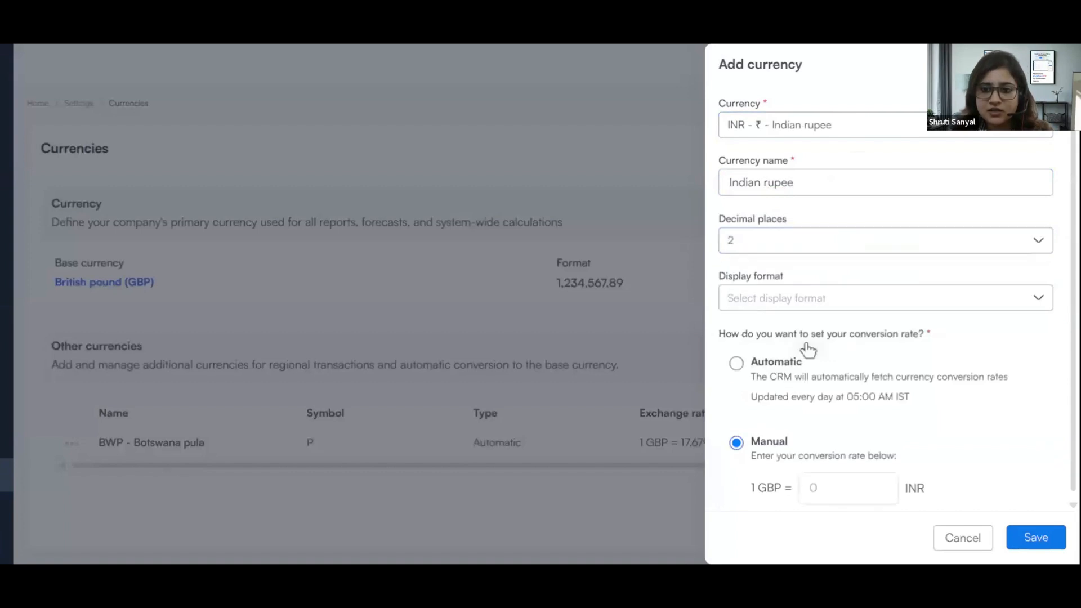
left_click(798, 306)
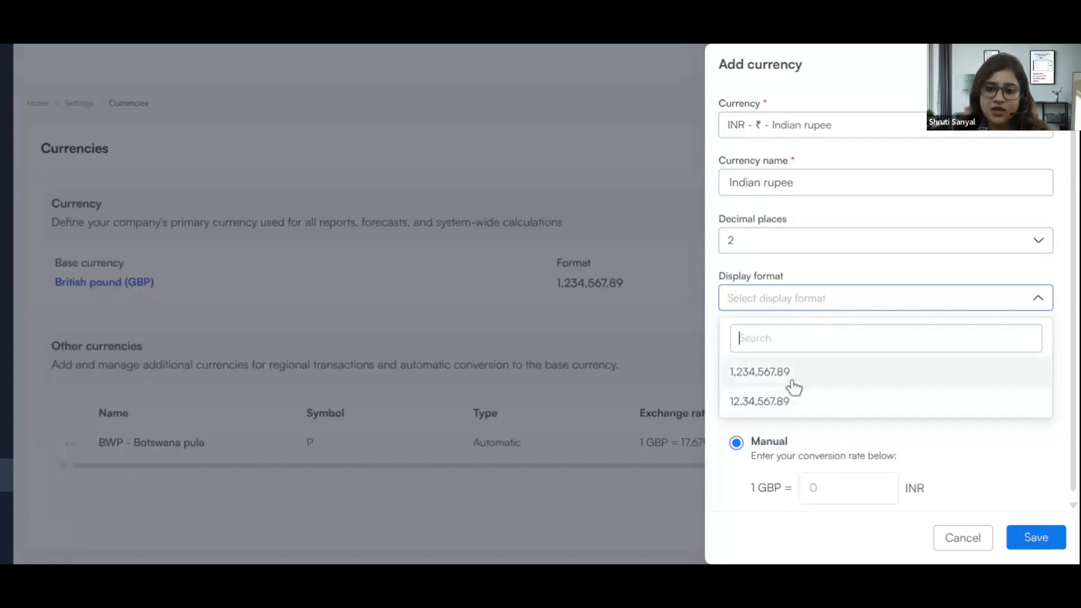
left_click(772, 409)
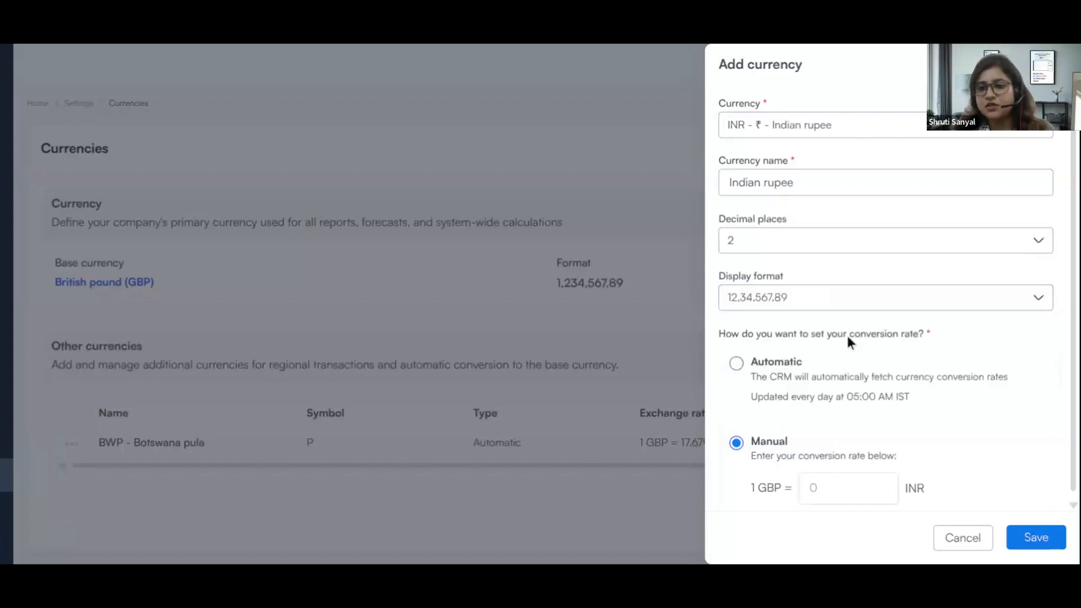
Step: Compare the automatic and manual conversion rate options for the new currency and choose Automatic
left_click(774, 373)
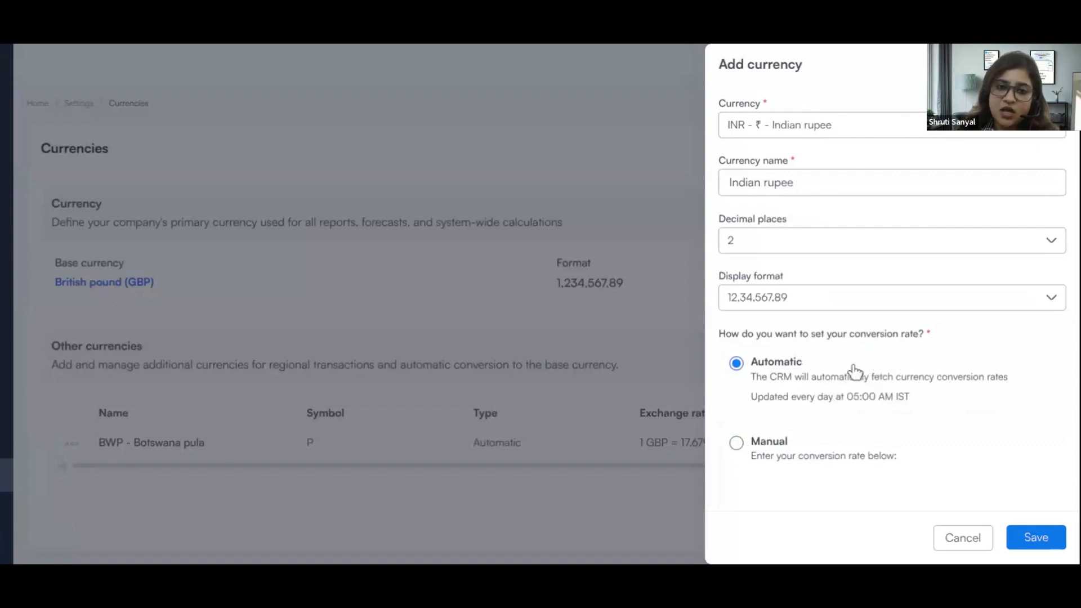
left_click(736, 443)
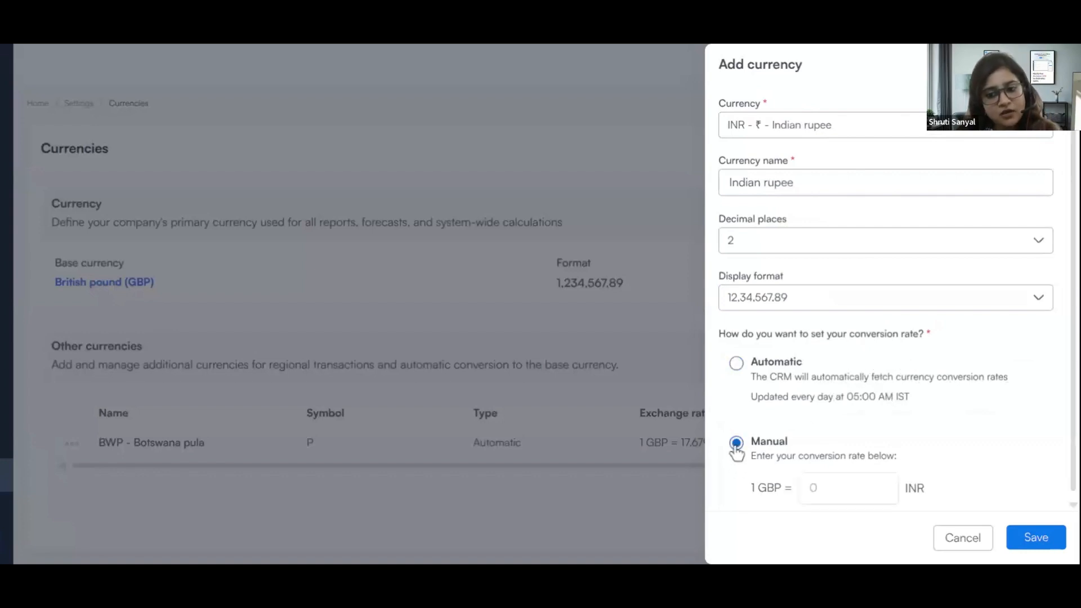
left_click(837, 484)
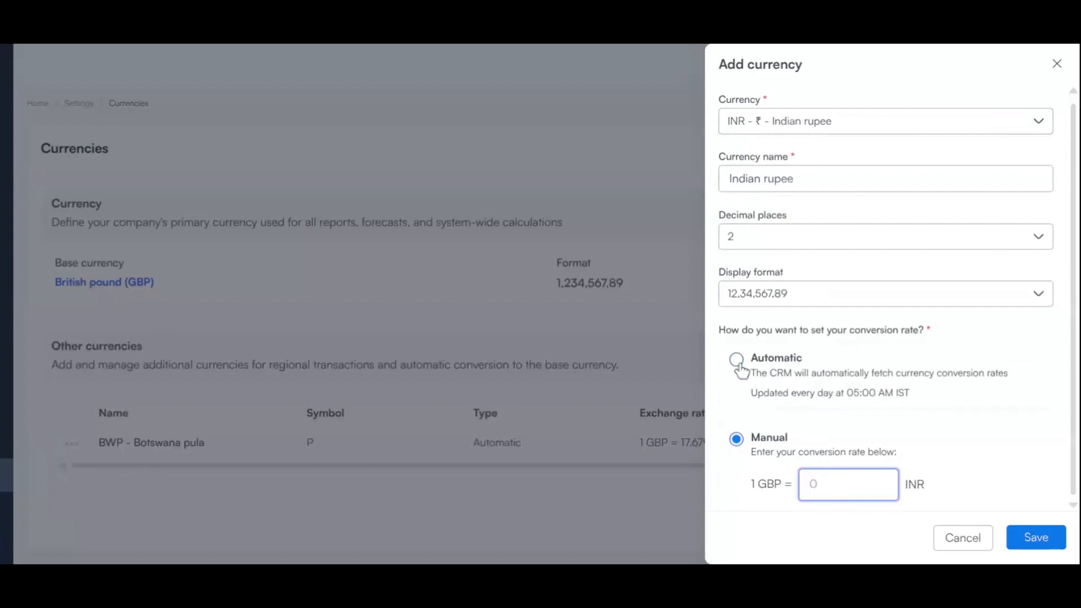
left_click(873, 515)
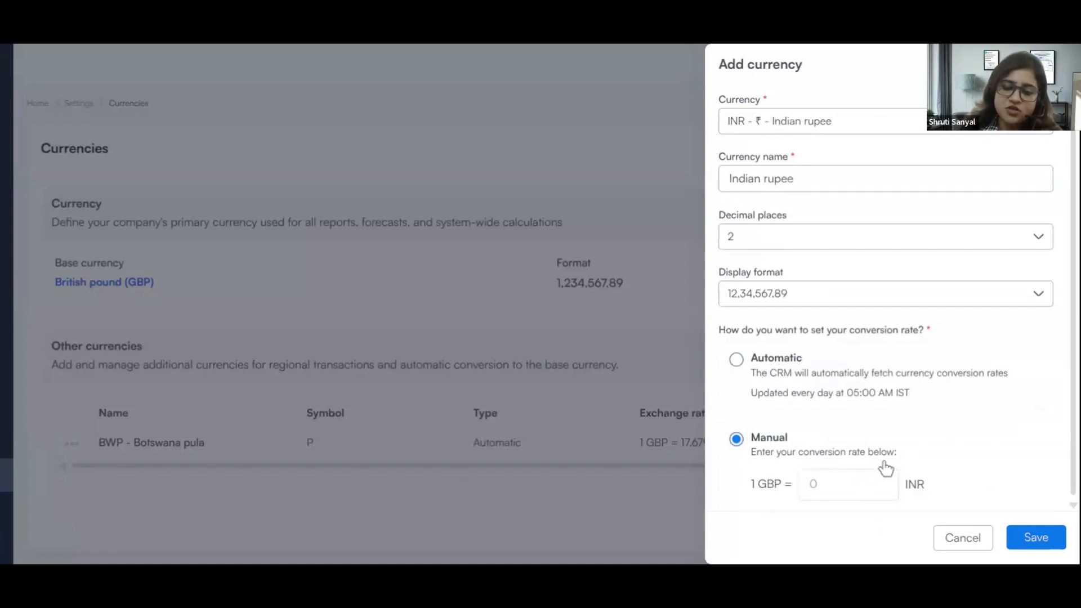
left_click(736, 360)
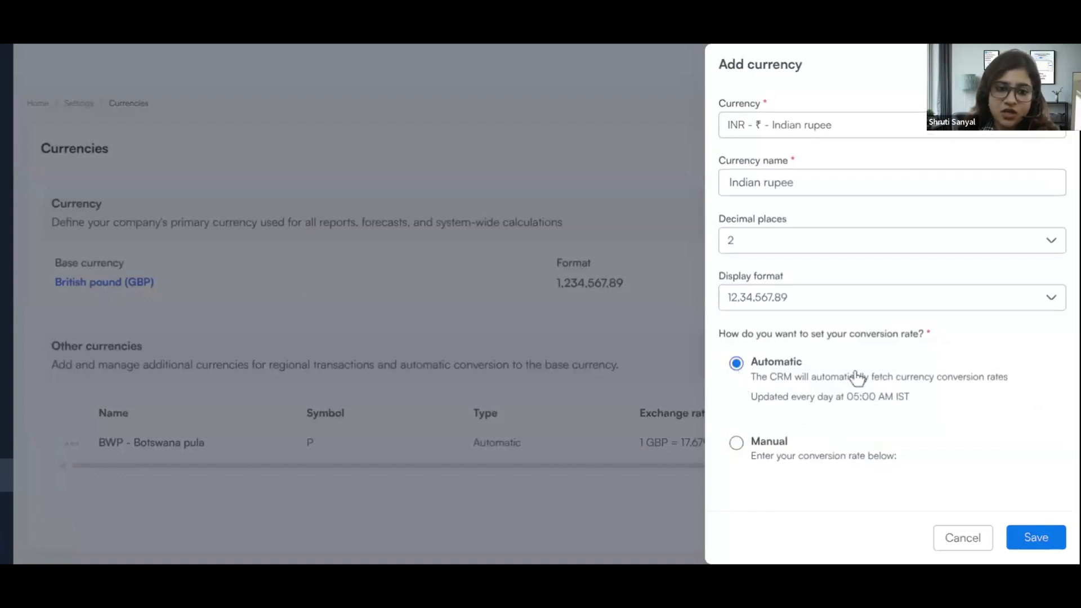
Step: Try to save the Indian rupee currency and cancel the Add currency form
left_click(1049, 536)
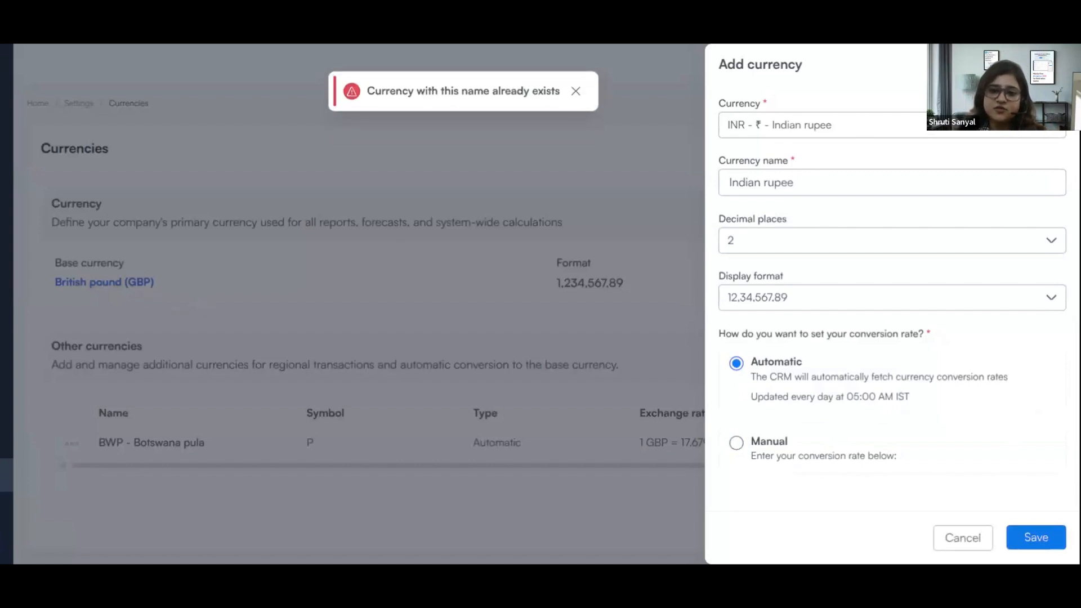
left_click(962, 537)
left_click(569, 359)
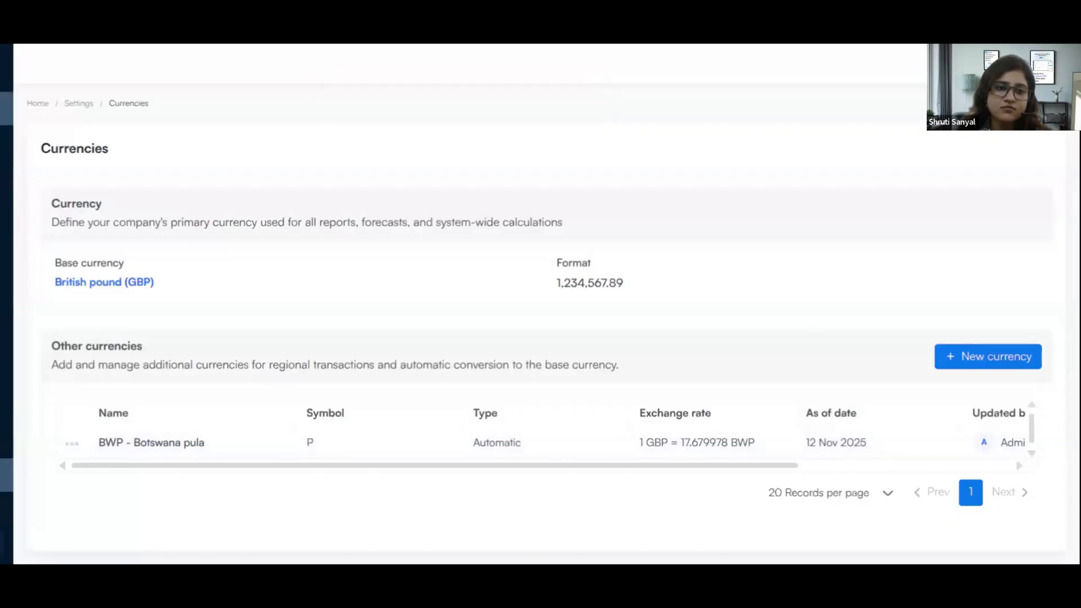
Step: Go to the deals list in LystCRM and start a new deal
left_click(6, 109)
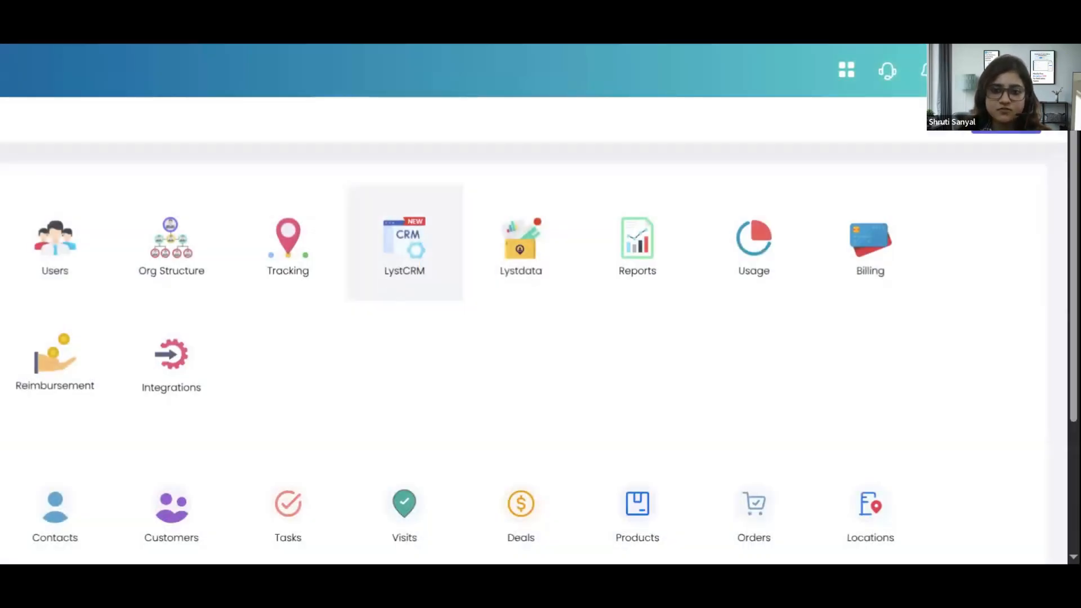
left_click(348, 295)
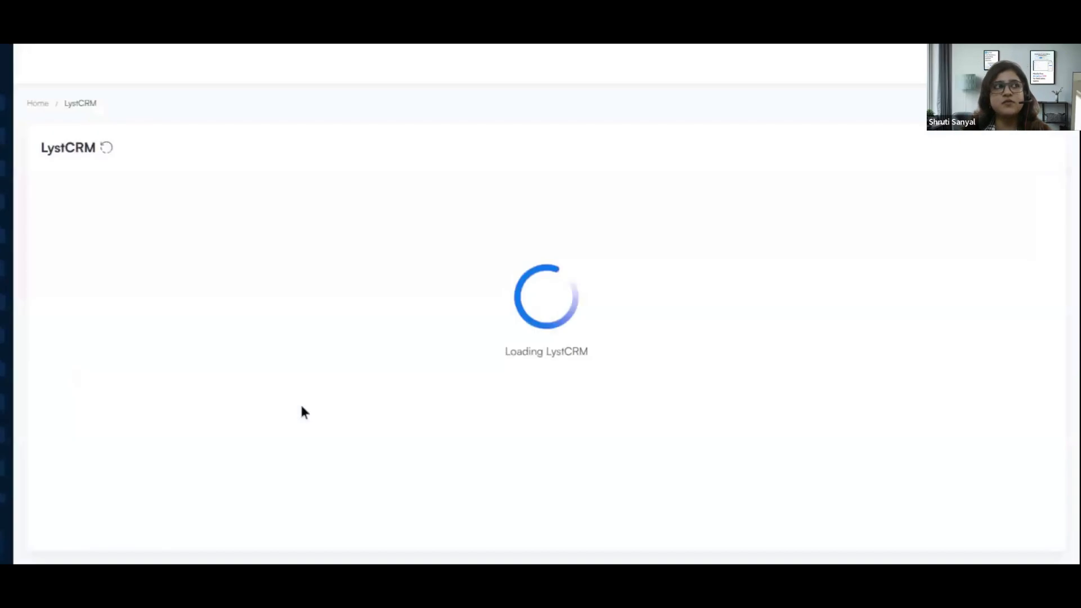
left_click(634, 261)
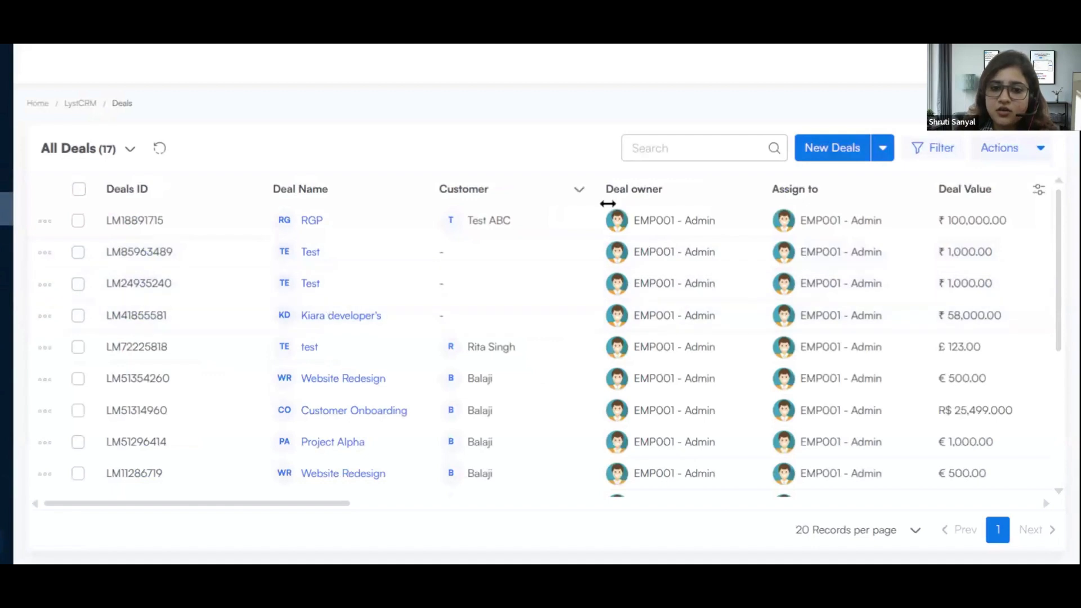
left_click(823, 150)
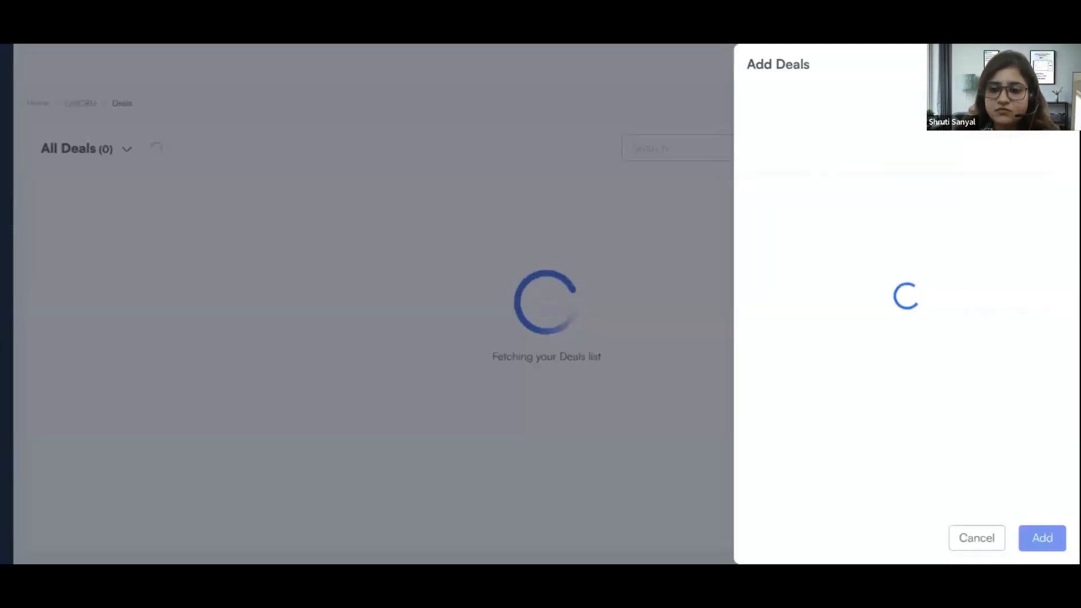
Step: Name the new deal Lystloc and assign it to the customer Bharath College
left_click(808, 189)
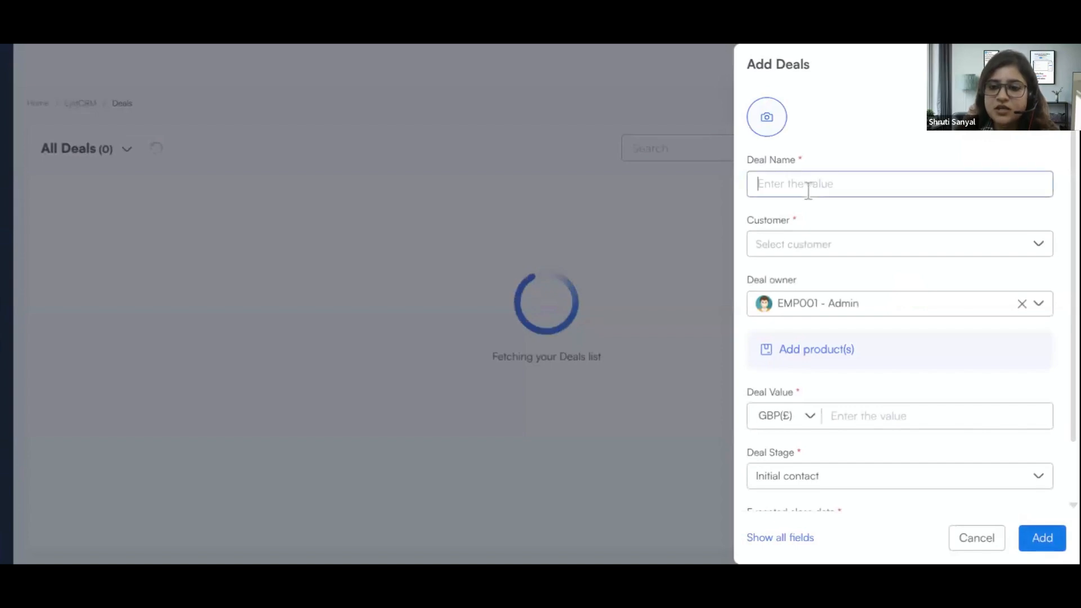
type("Lystloc")
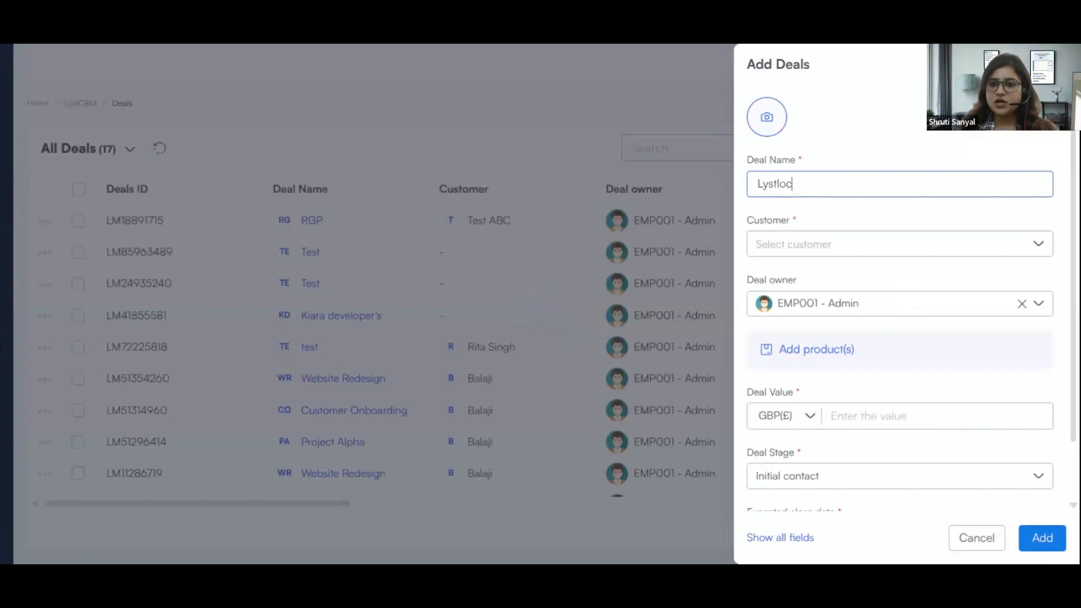
left_click(832, 246)
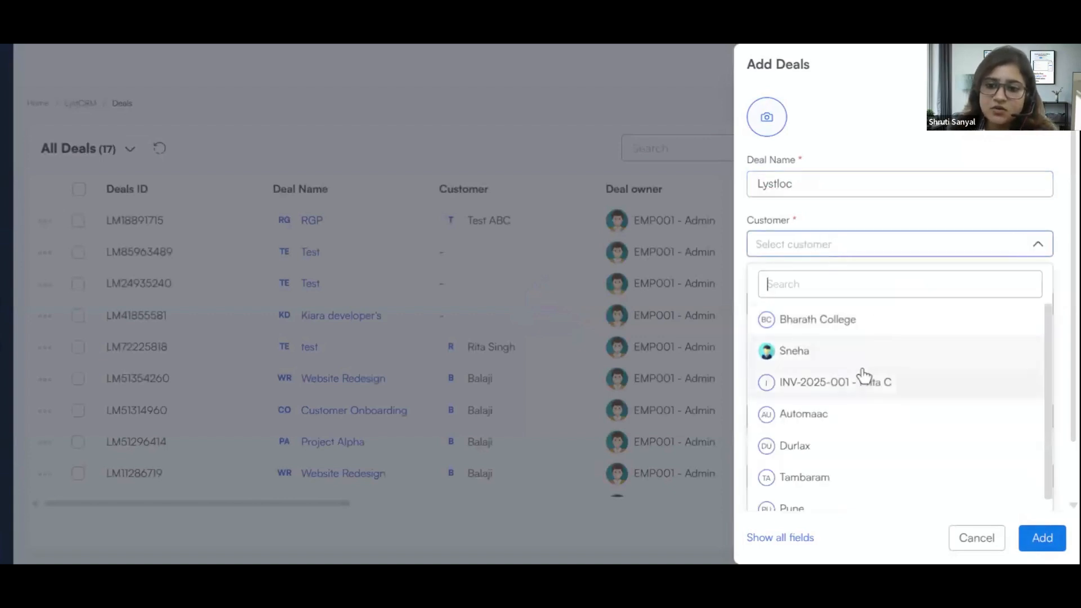
scroll(863, 378, "down", 1)
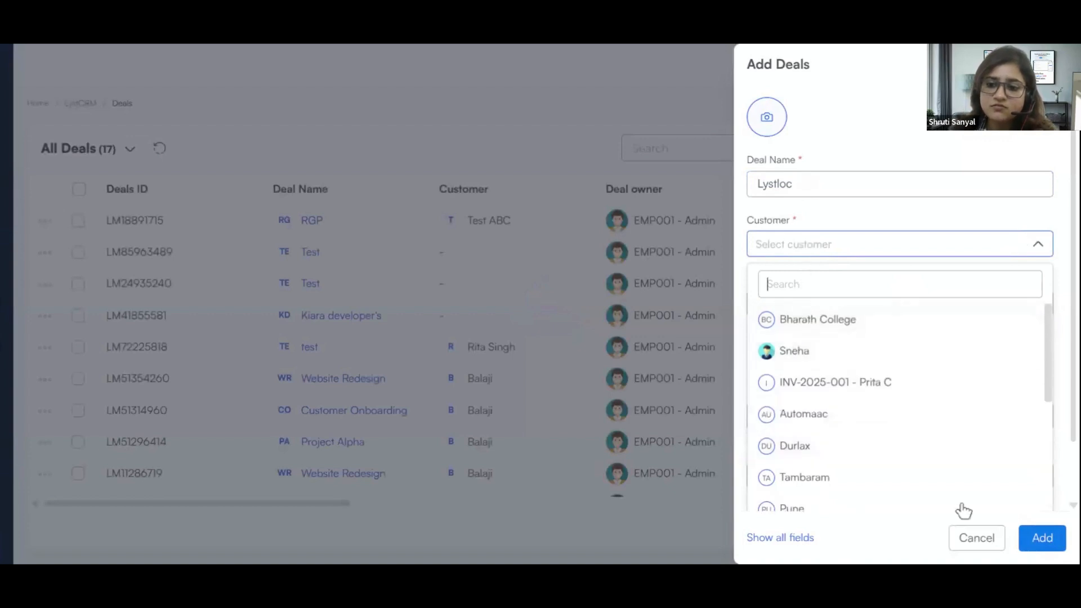
left_click(837, 325)
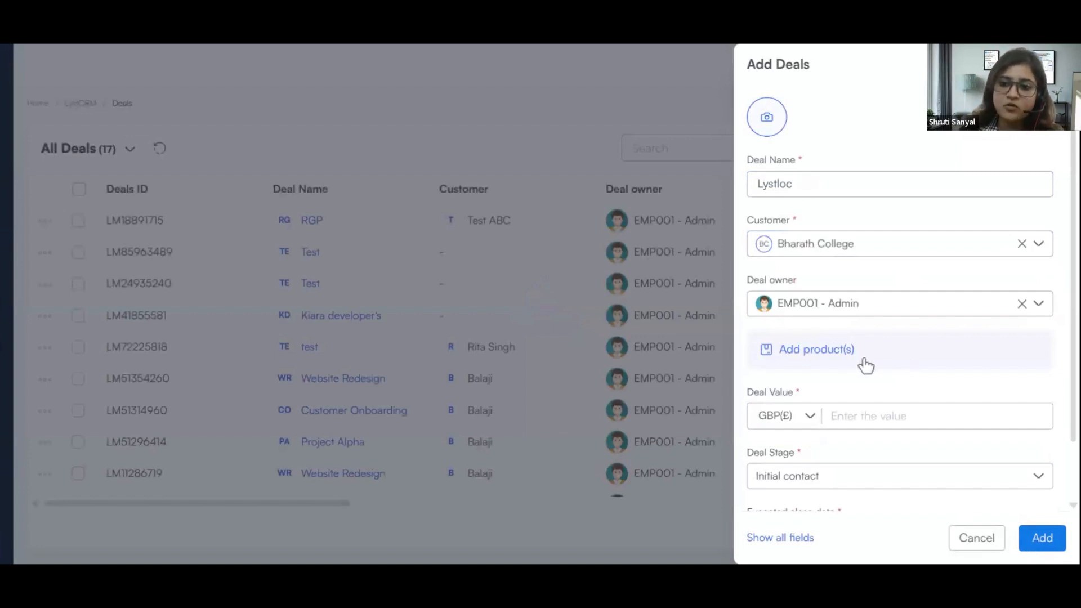
Step: Open the product line items of the new deal and discard the unsaved deal
scroll(835, 351, "down", 1)
scroll(838, 344, "up", 1)
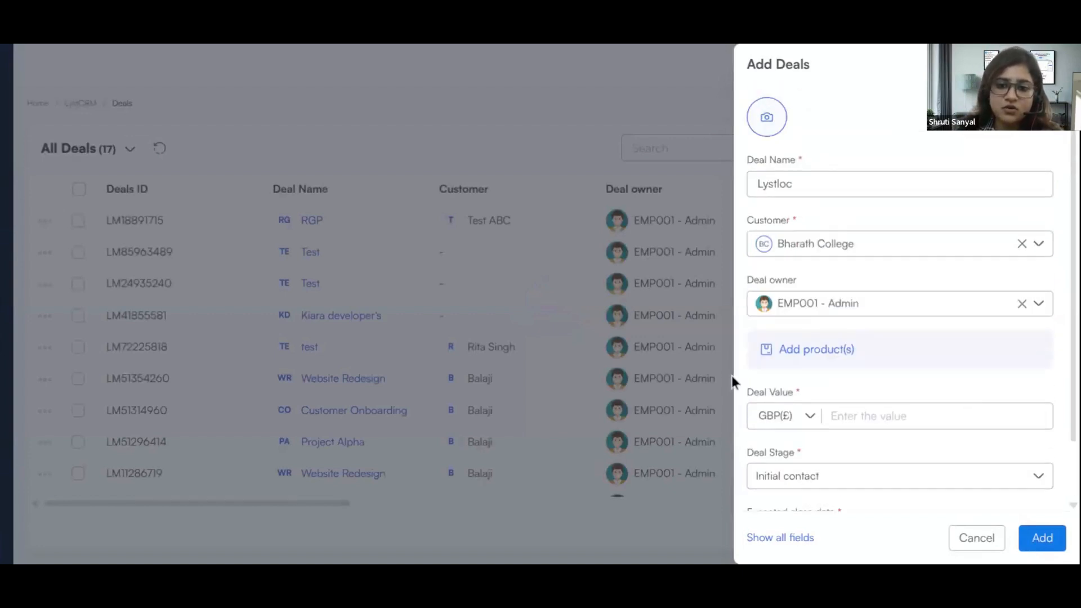
left_click(818, 354)
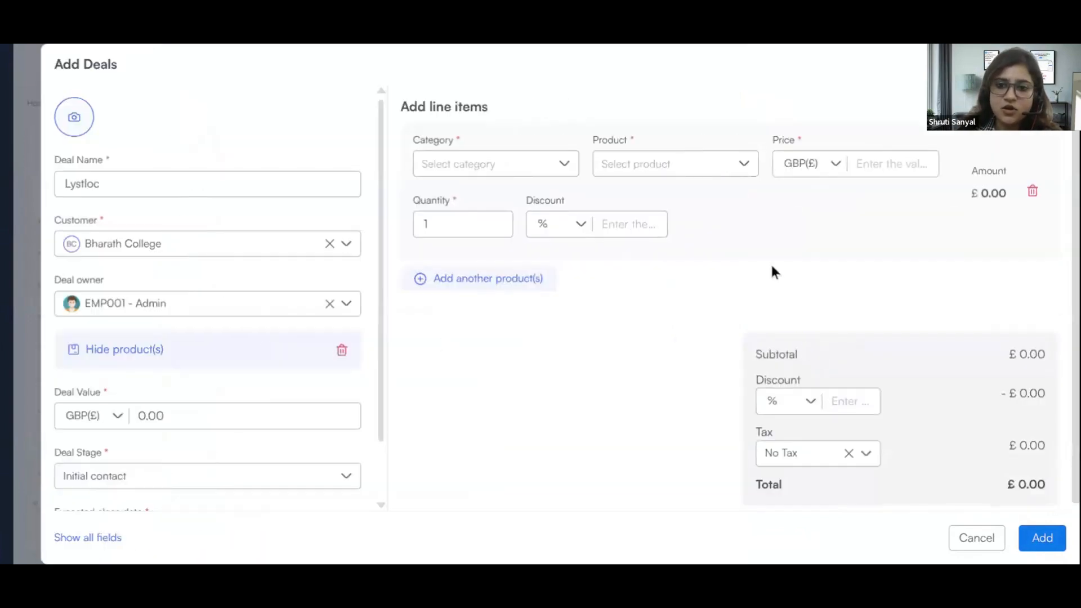
left_click(982, 542)
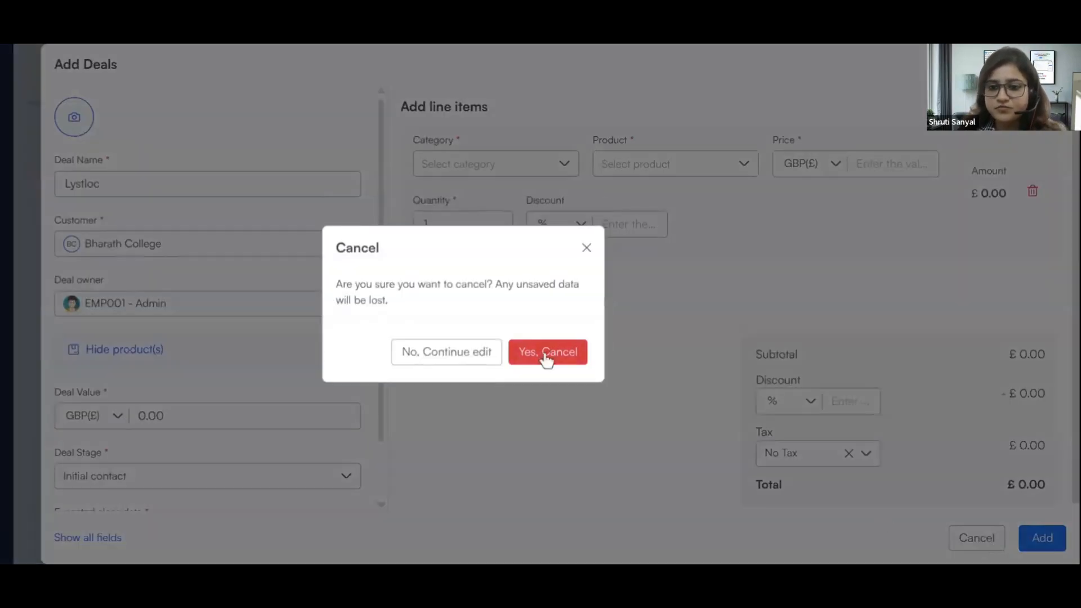
left_click(549, 353)
Step: Start a new deal named Lystloc and assign it to the customer Bharath College
left_click(826, 151)
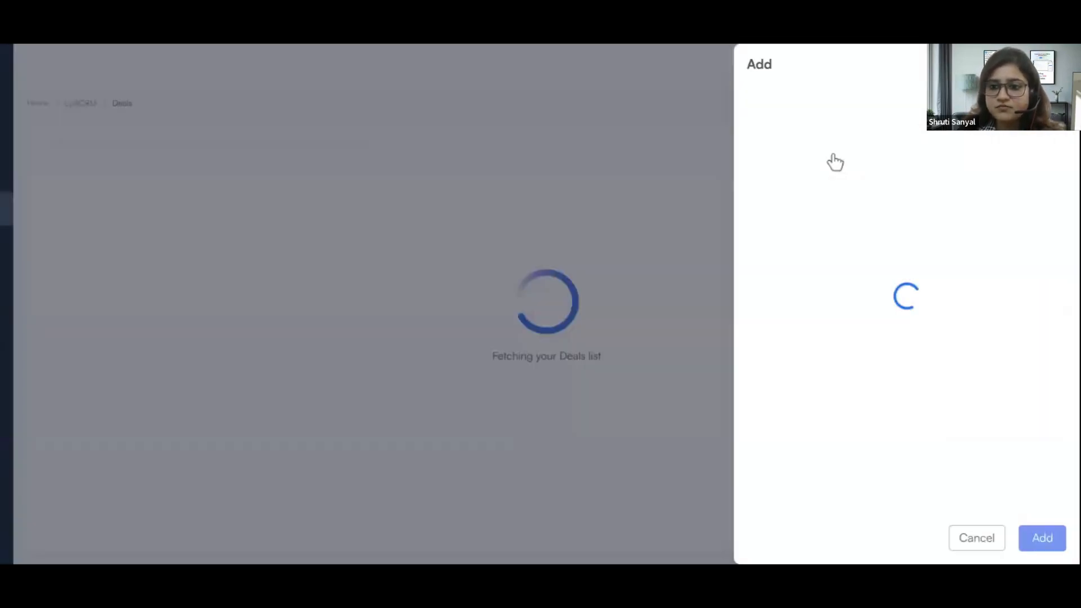
left_click(813, 183)
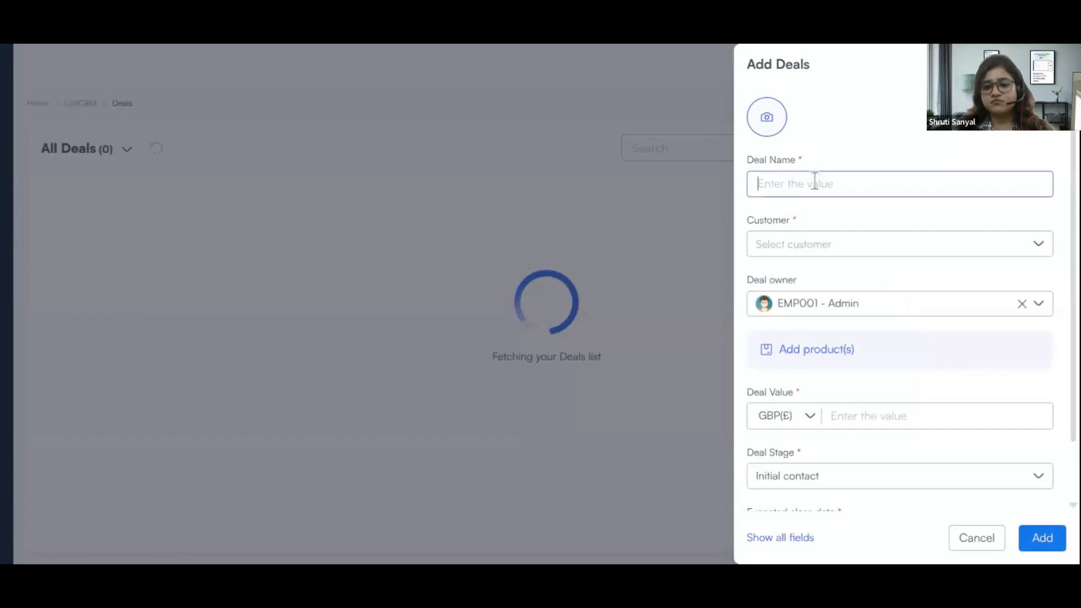
type("4ystloc")
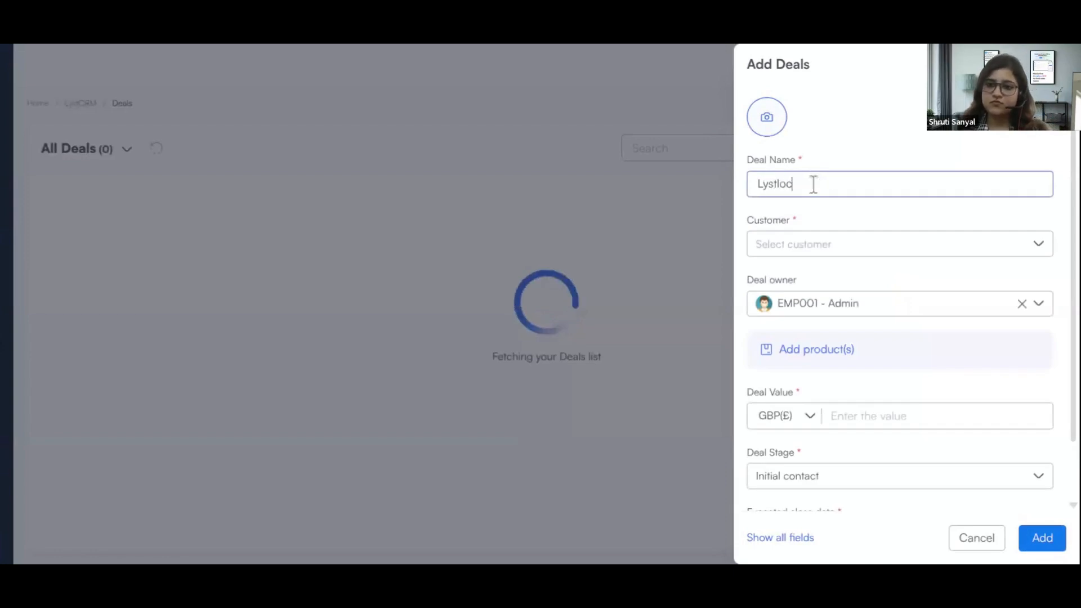
left_click(771, 260)
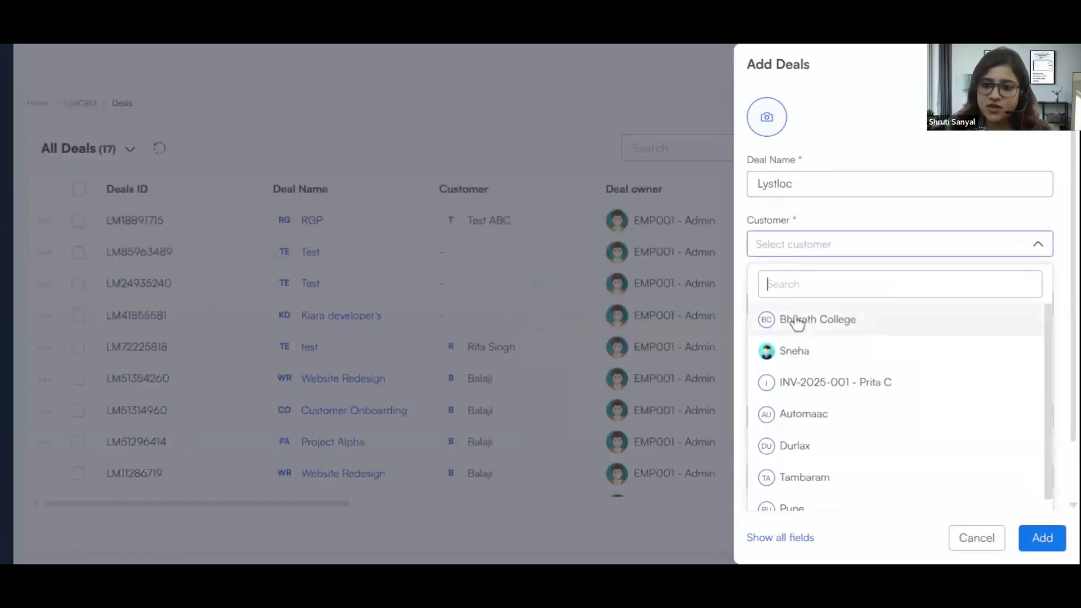
left_click(796, 316)
scroll(849, 368, "down", 1)
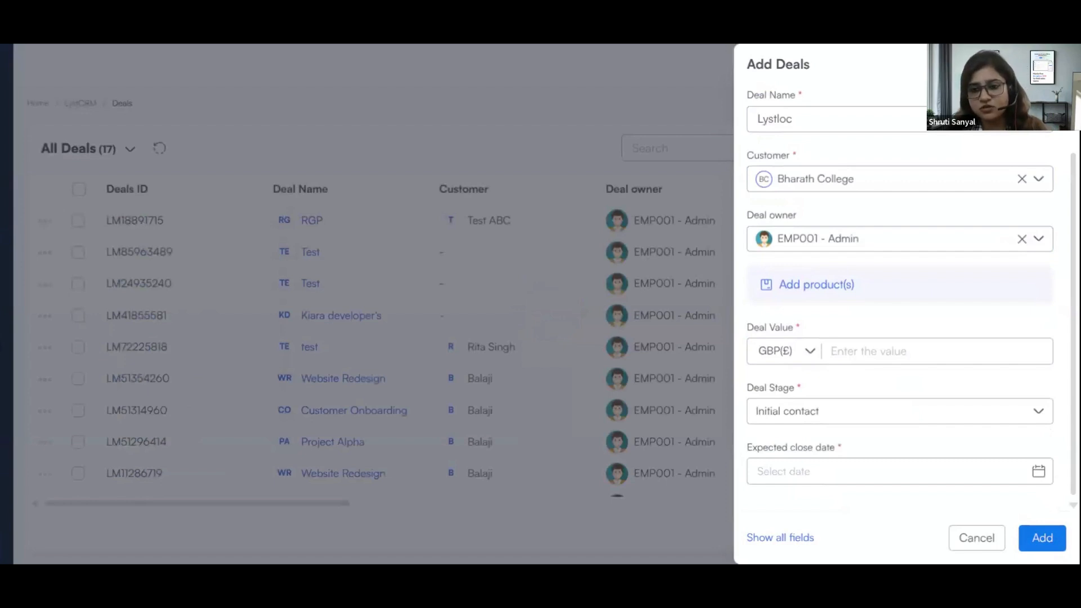
Step: Set the deal value to 75000.00 in Indian rupees, INR(₹)
left_click(810, 353)
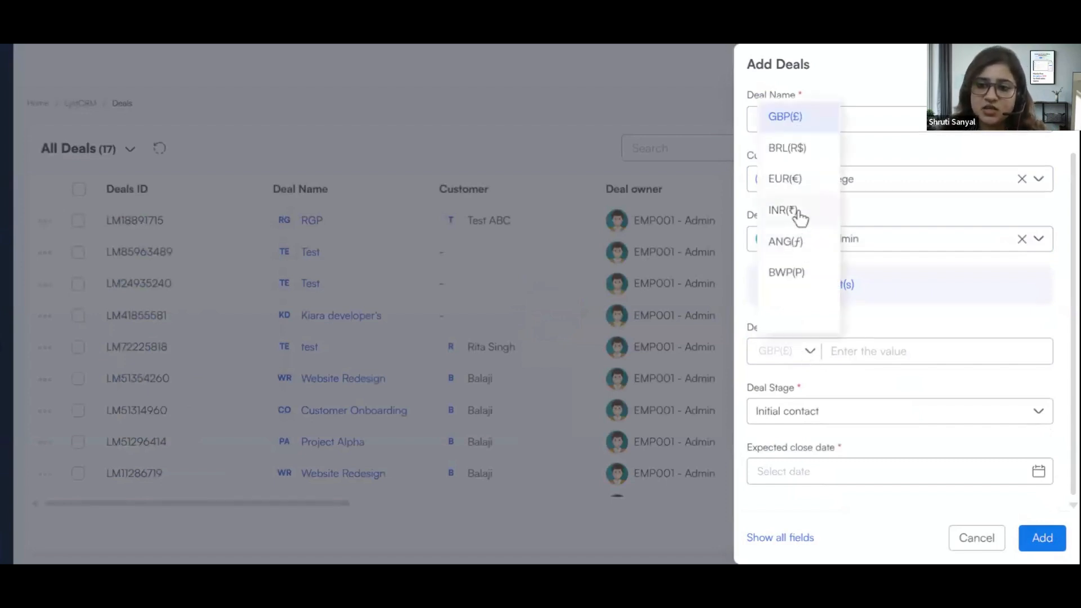
left_click(784, 211)
left_click(859, 350)
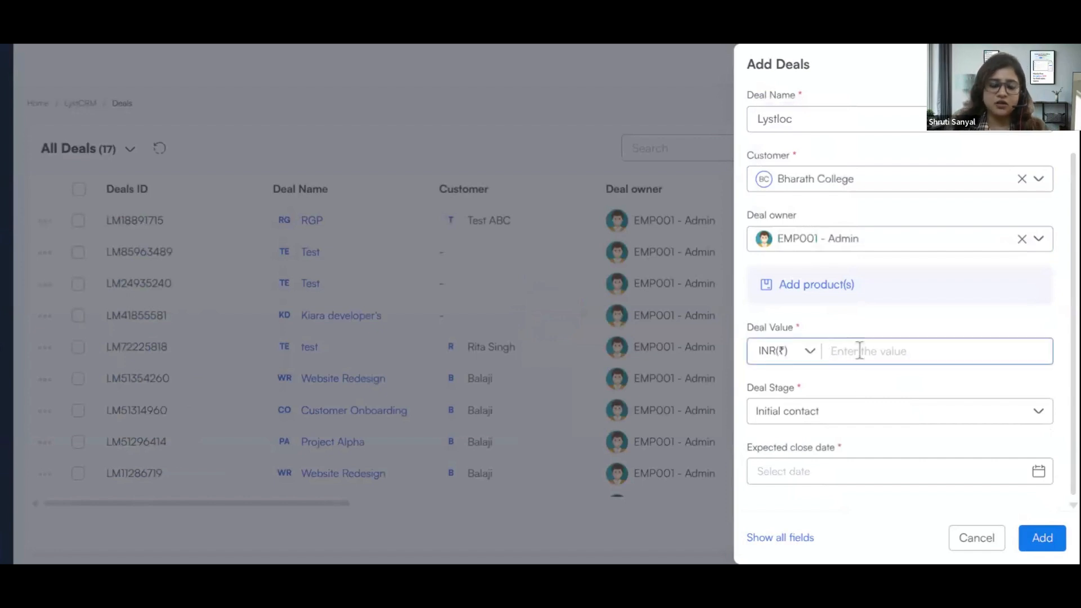
type("75000.00")
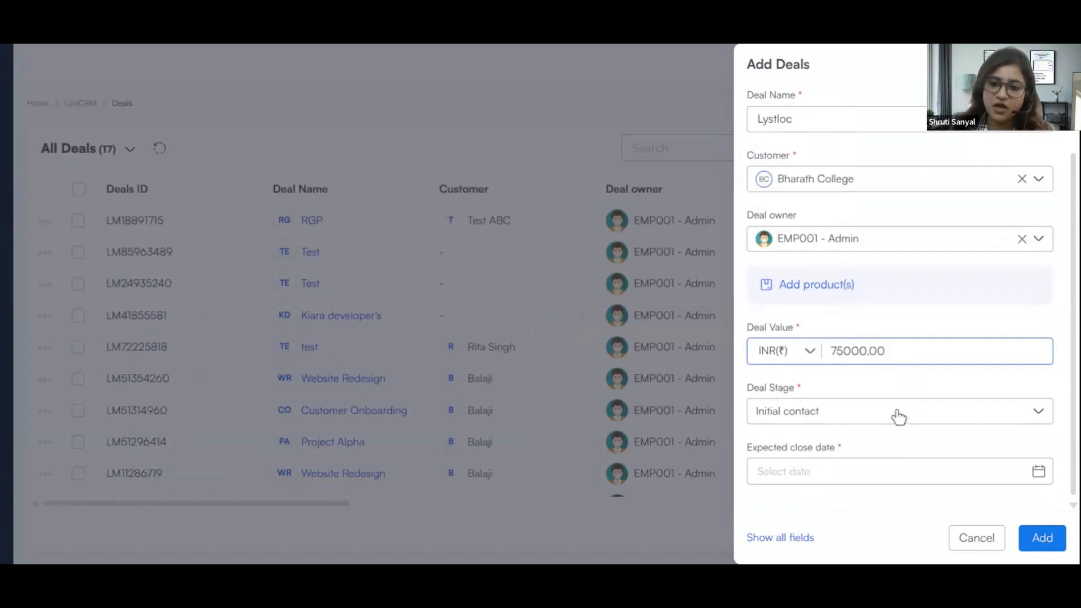
Step: Keep the deal stage at Initial contact, set the expected close date to 30-Mar-2026 and save the deal
left_click(899, 417)
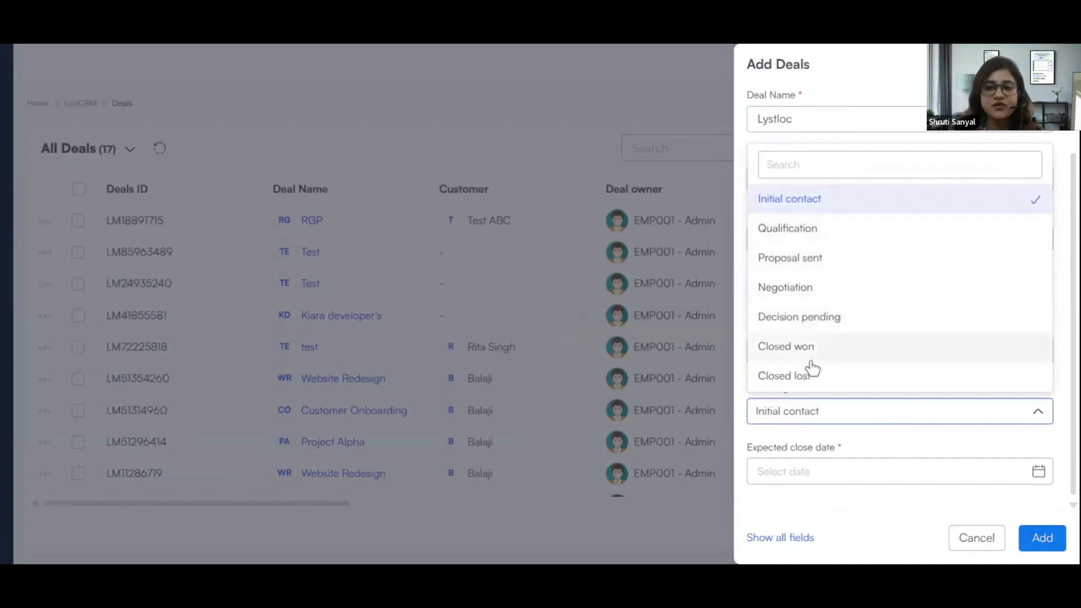
left_click(818, 437)
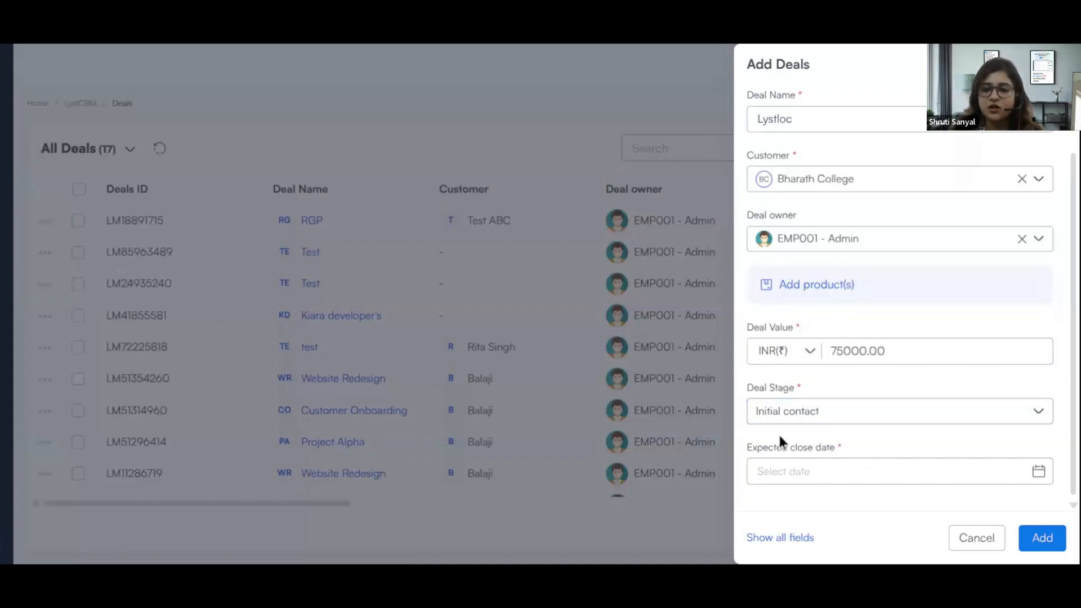
left_click(859, 472)
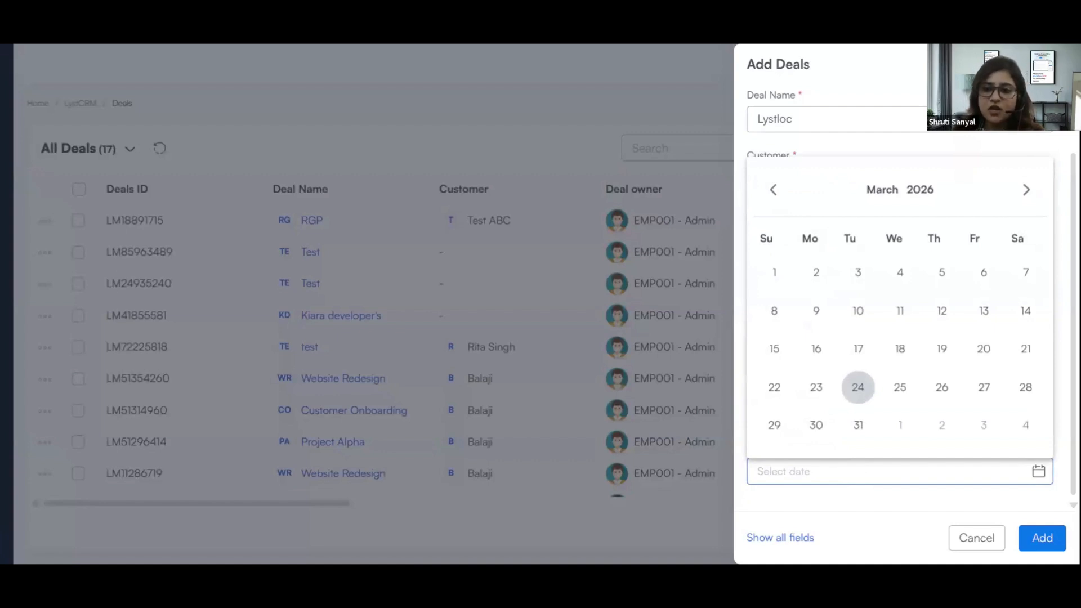
left_click(815, 425)
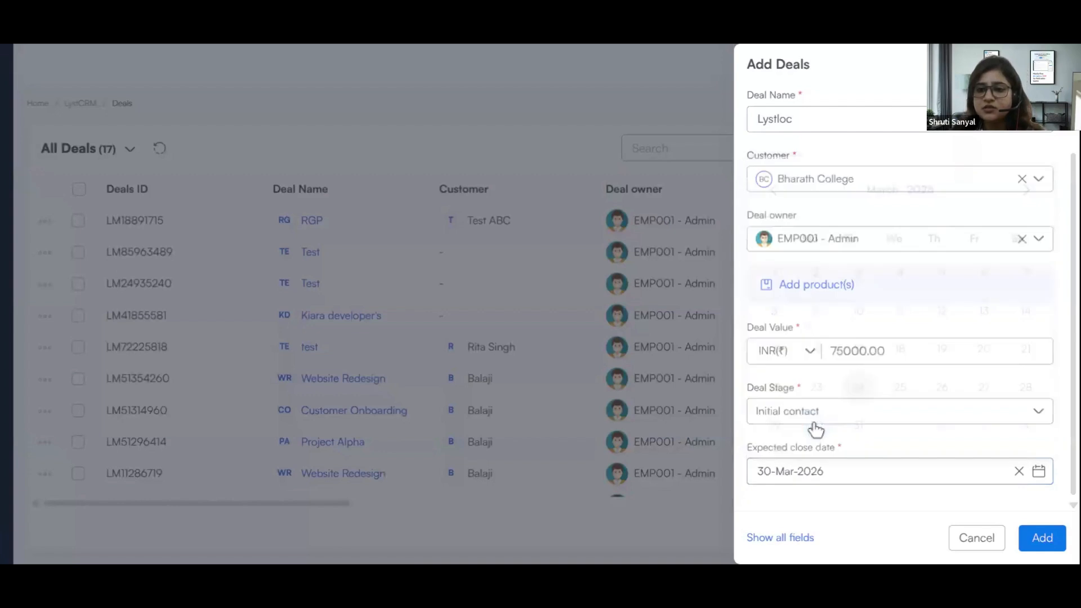
left_click(1042, 541)
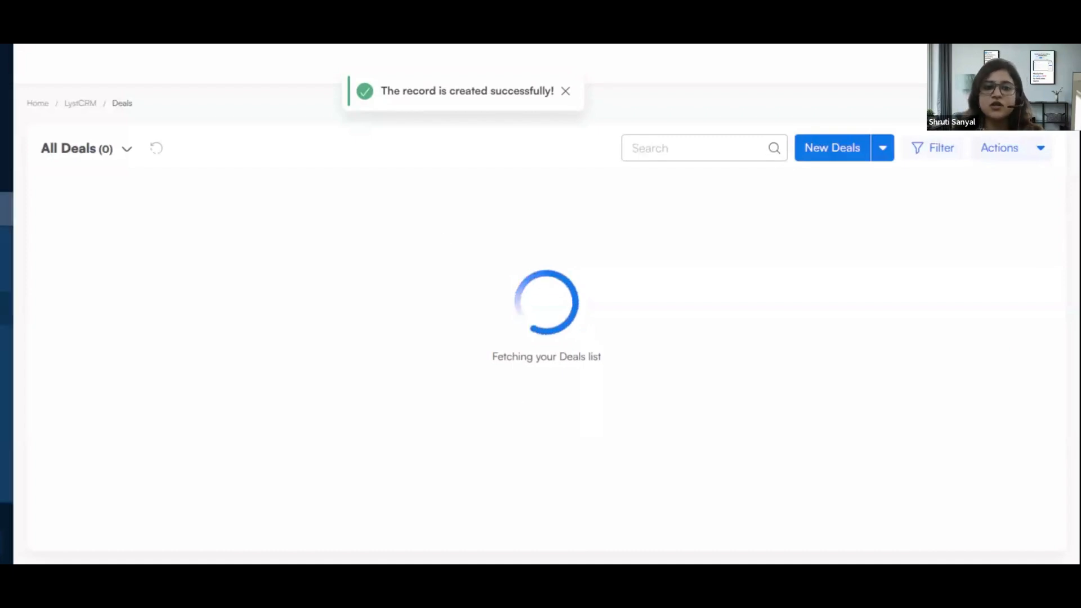
Step: Search the customers list for "bharat" and open the Bharath College record
left_click(6, 308)
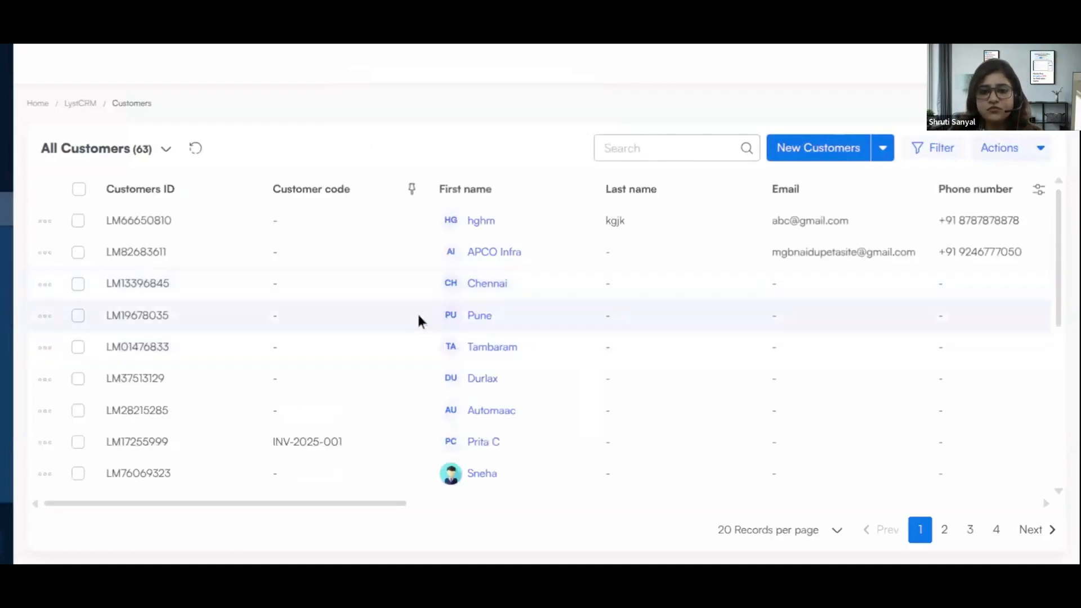
left_click(617, 152)
type("bf")
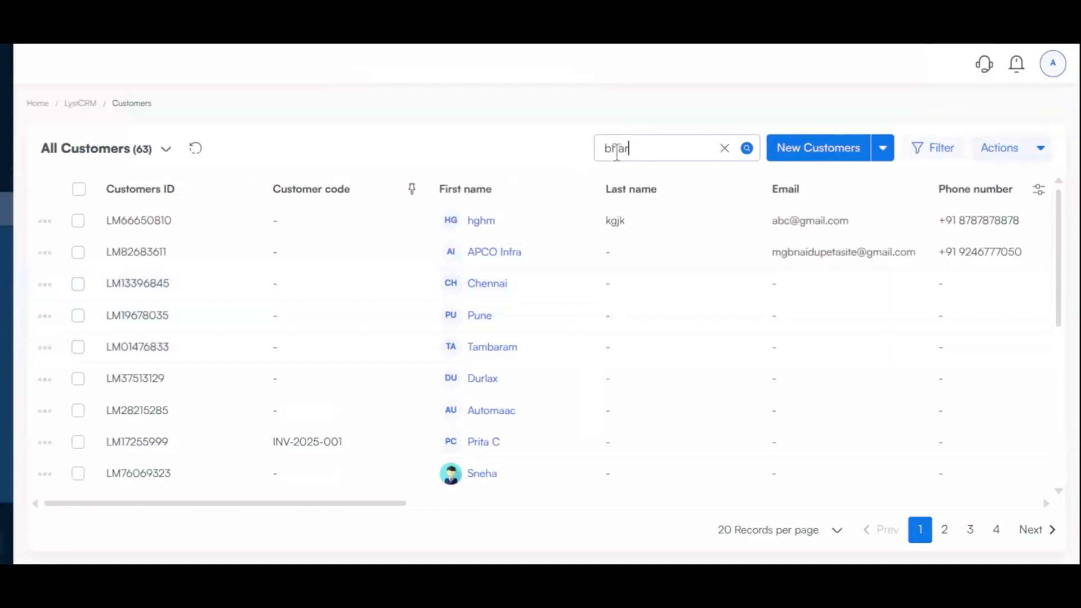
type("arat")
key("Return")
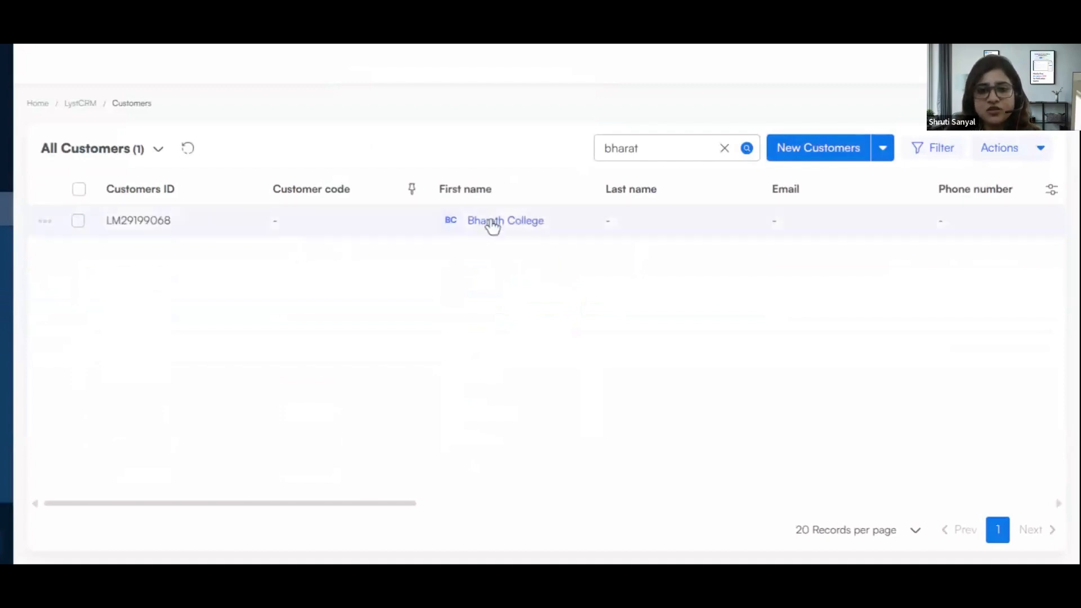
left_click(493, 224)
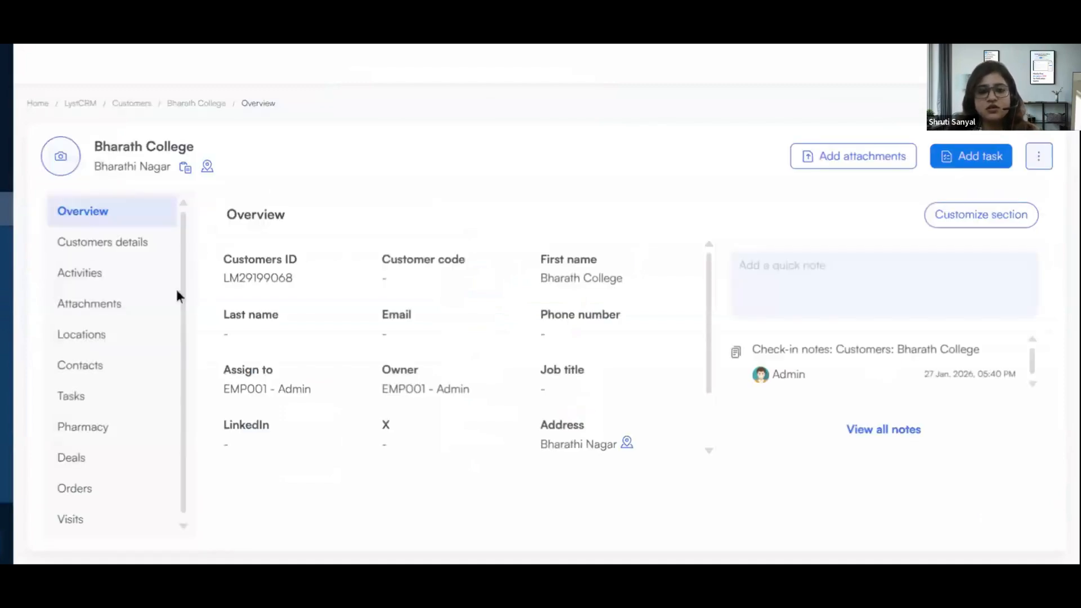
Step: Check the Lystloc deal's value, stage and expected close date among the Bharath College deals
left_click(120, 459)
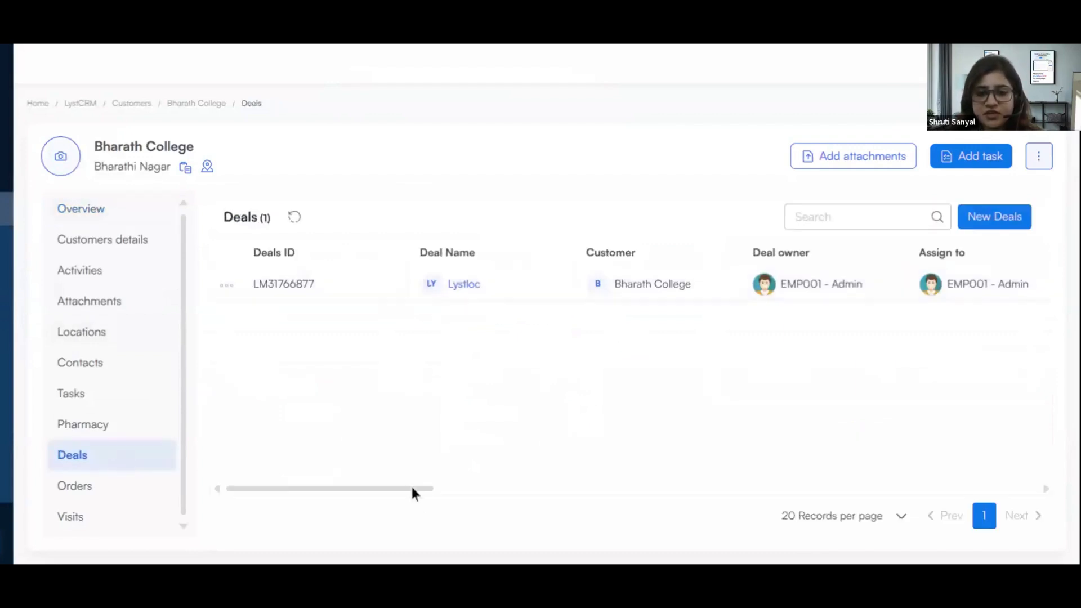
left_click_drag(409, 495, 557, 497)
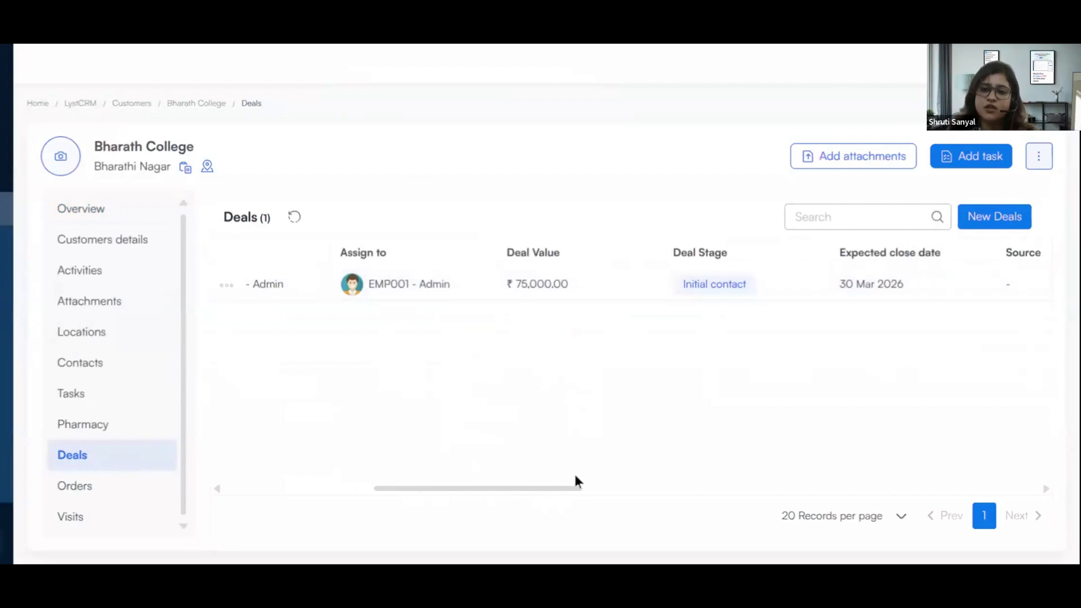
left_click_drag(553, 493, 285, 464)
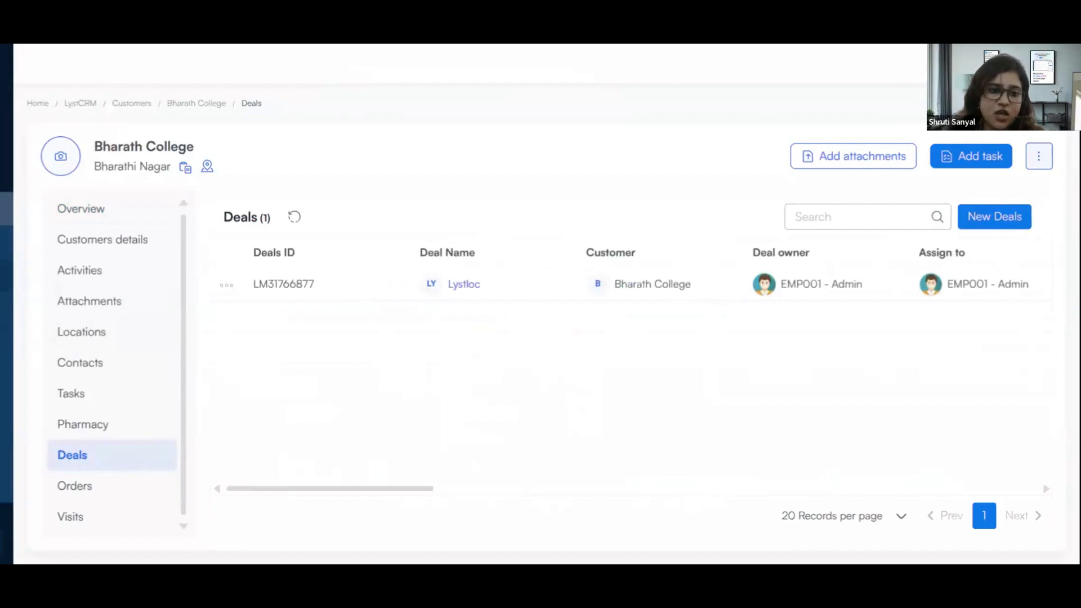
Step: Open the Lystloc deal from the main deals list and move it to the Qualification stage
left_click(5, 409)
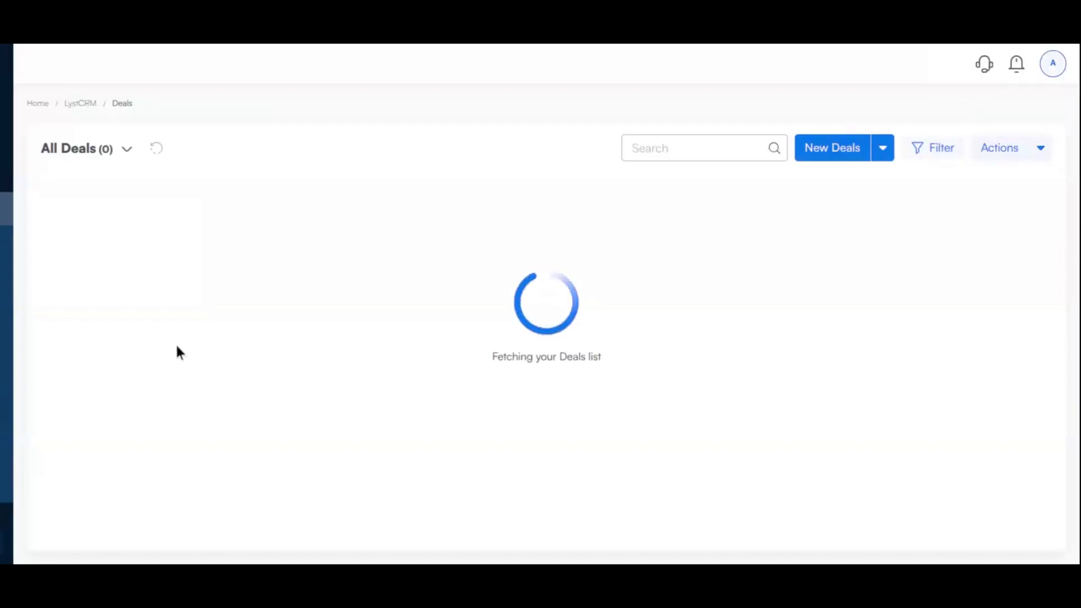
left_click(309, 224)
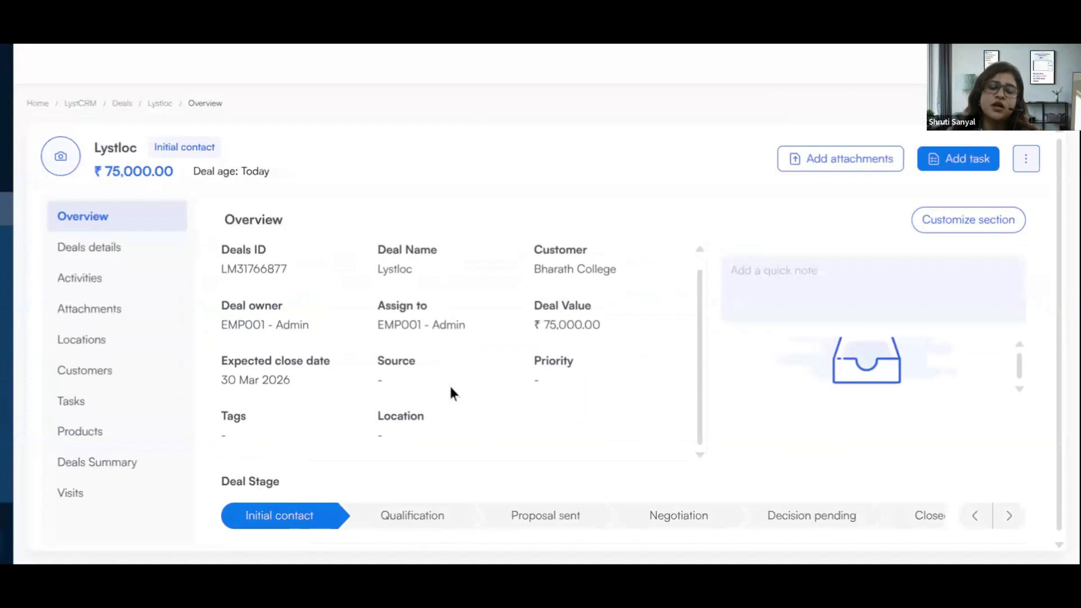
left_click(400, 518)
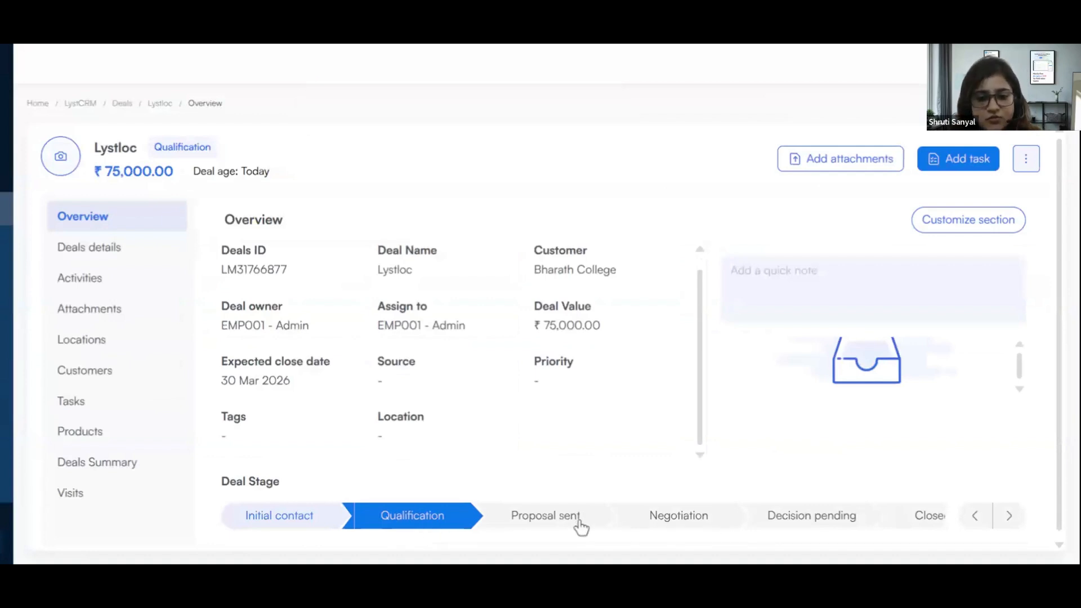
left_click(1009, 517)
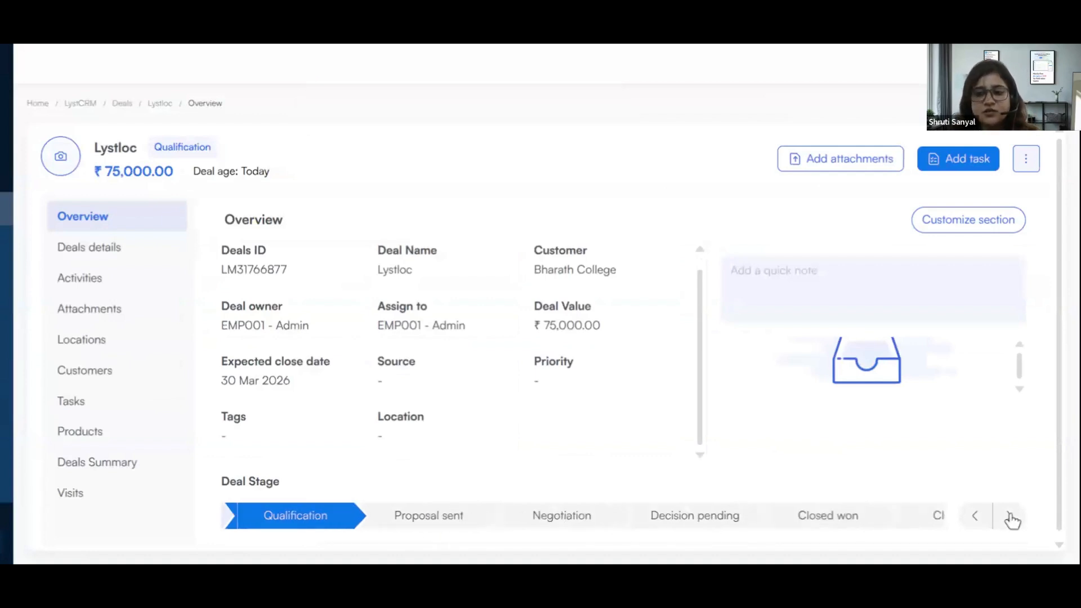
left_click(976, 516)
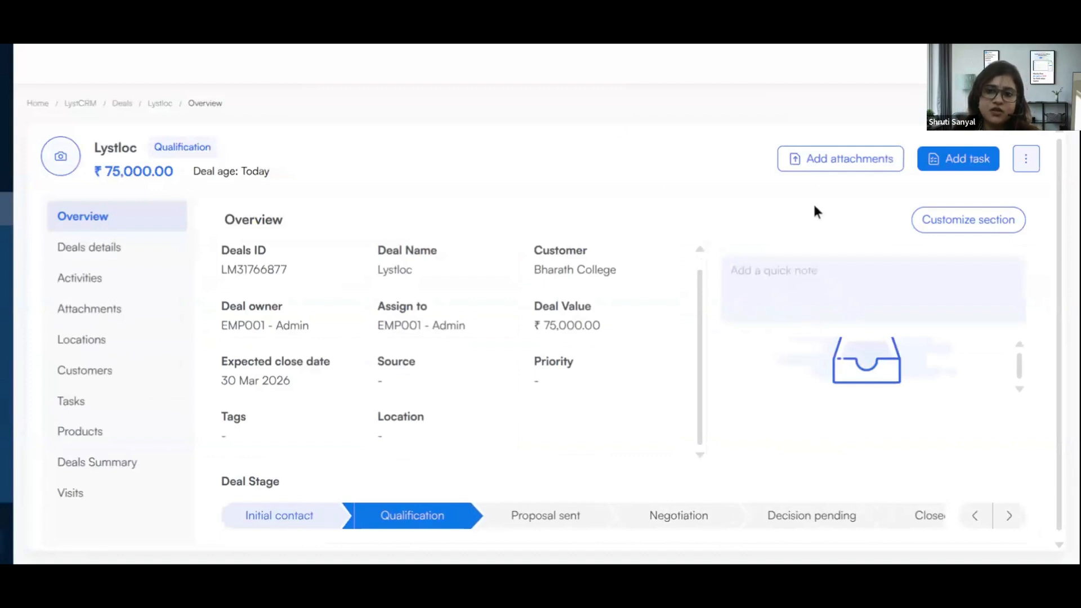
Step: Review the Lystloc deal's details, activity history and deals summary
left_click(101, 261)
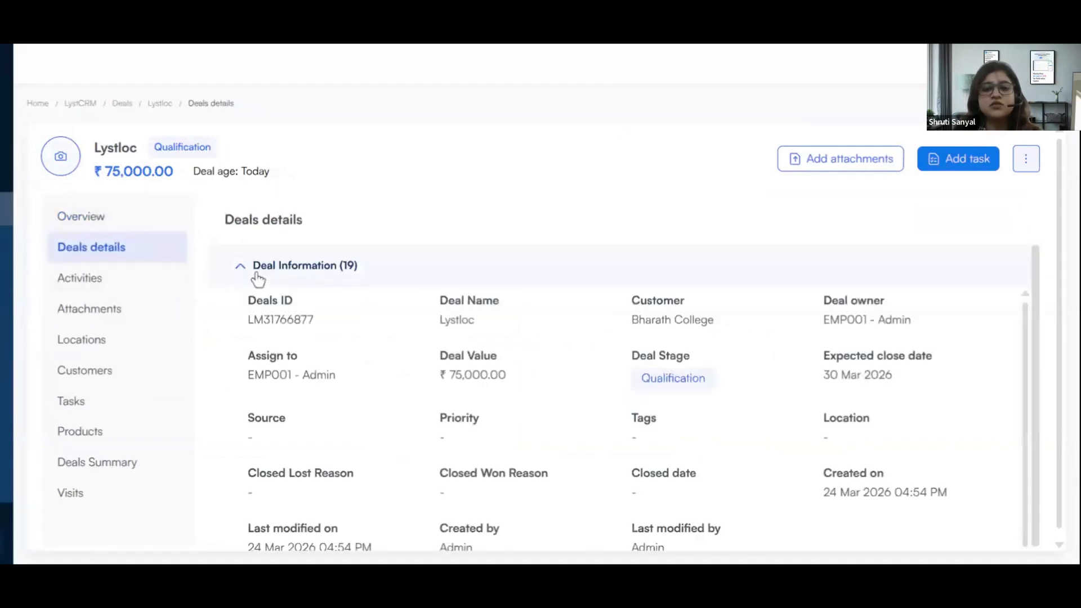
scroll(527, 426, "down", 1)
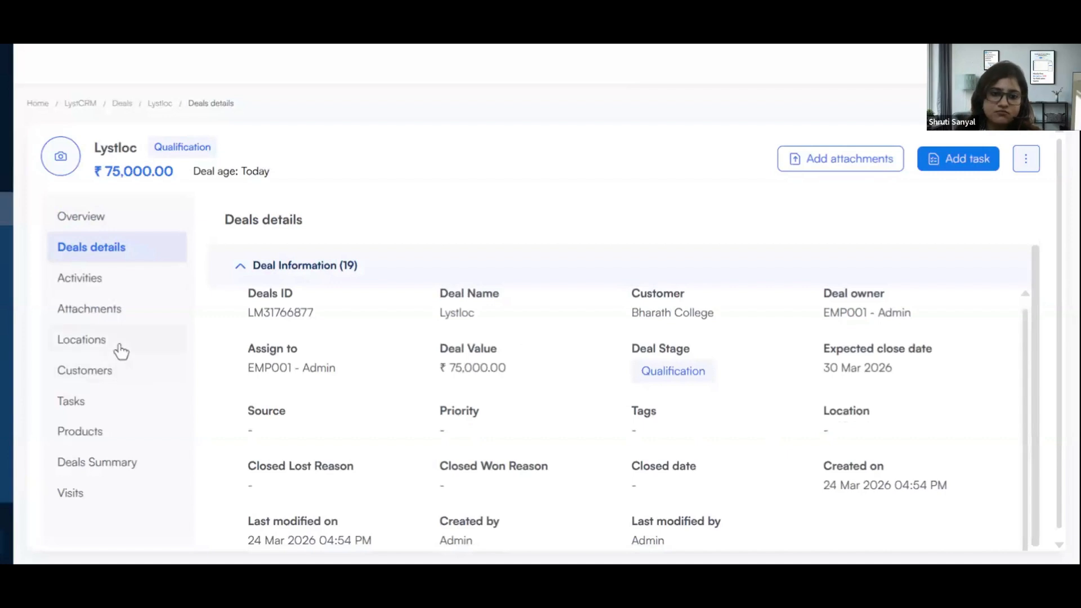
left_click(107, 283)
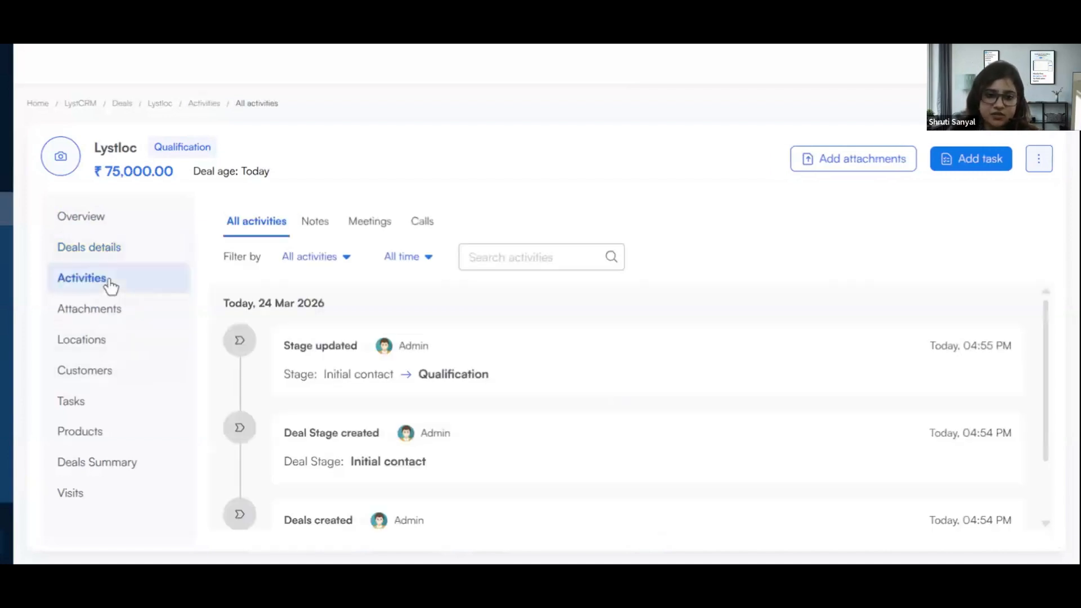
scroll(463, 454, "down", 2)
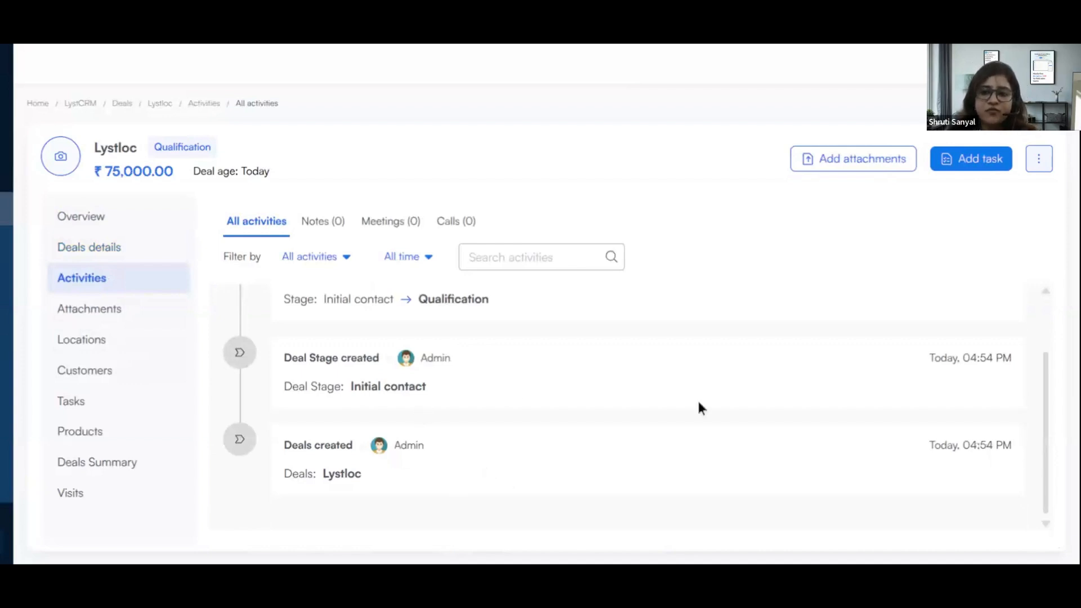
scroll(700, 408, "up", 2)
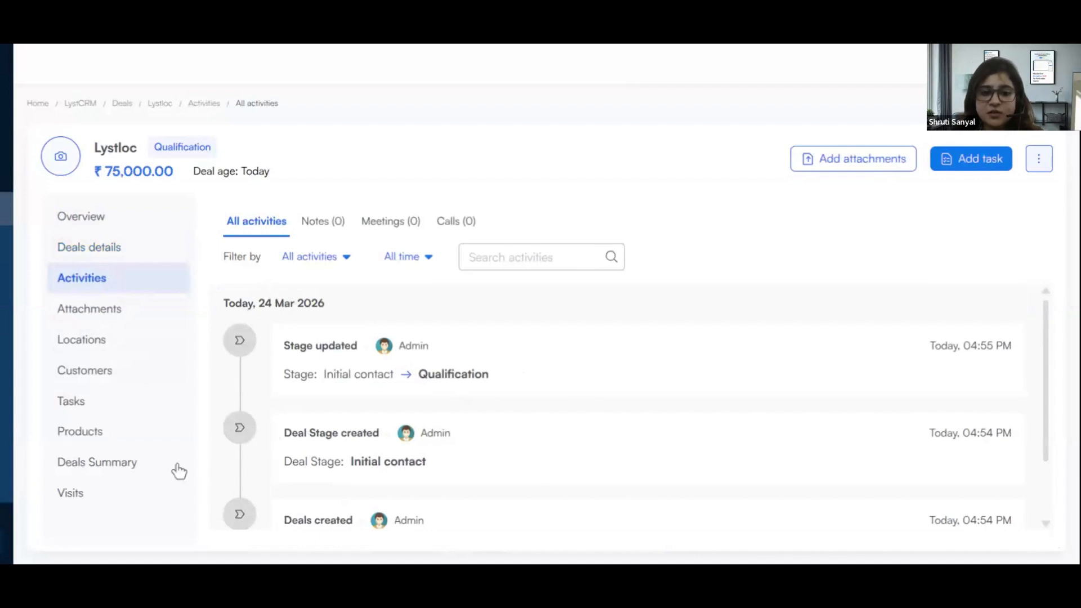
left_click(150, 465)
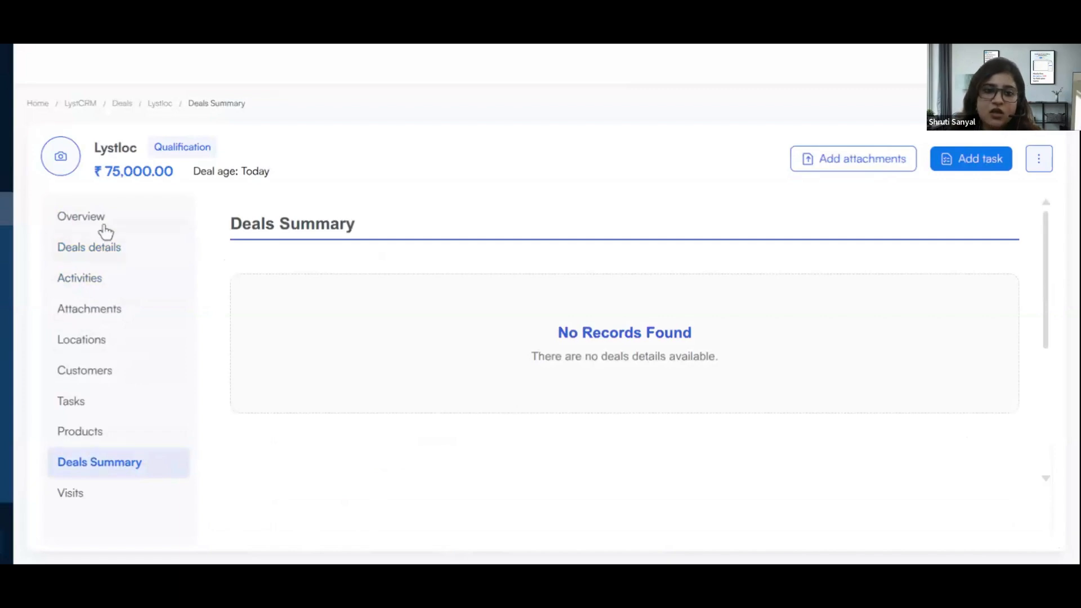
left_click(109, 256)
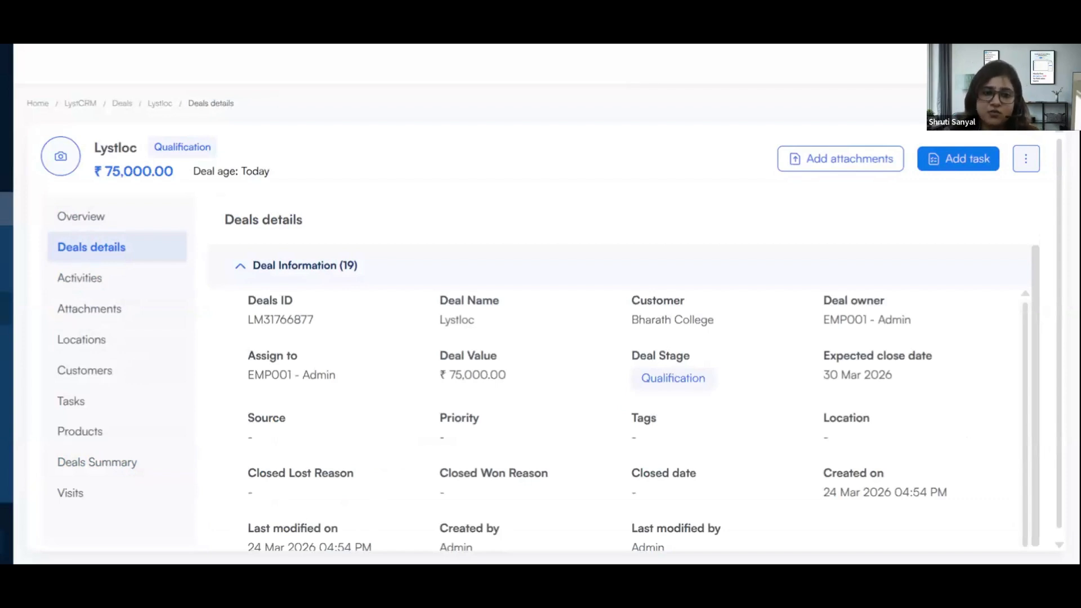
Step: Go to the deals of the customer Bharath College and start a new deal from there
left_click(6, 308)
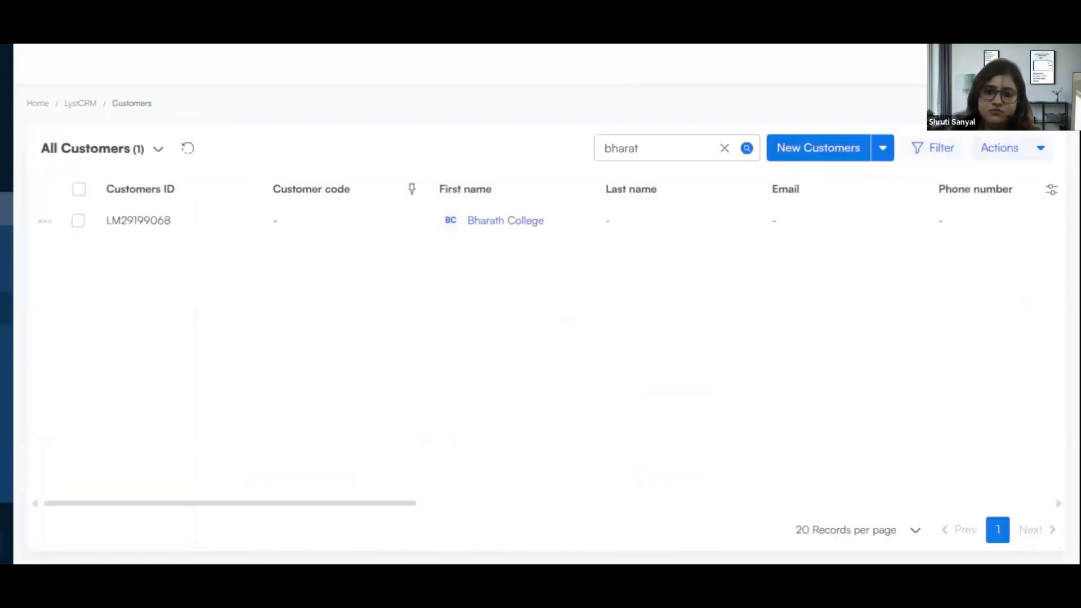
left_click(476, 224)
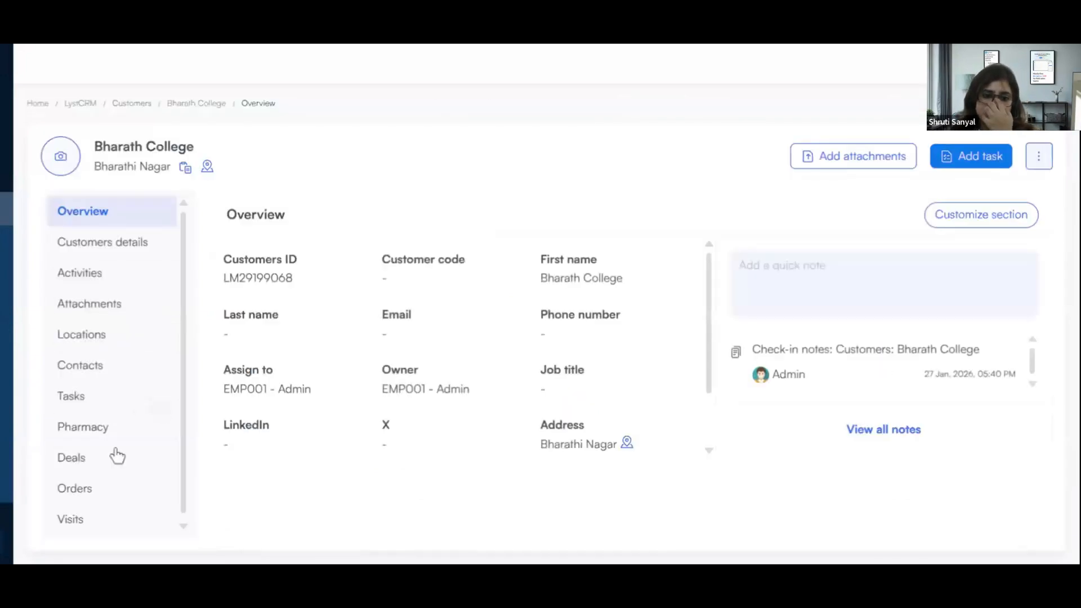
left_click(111, 458)
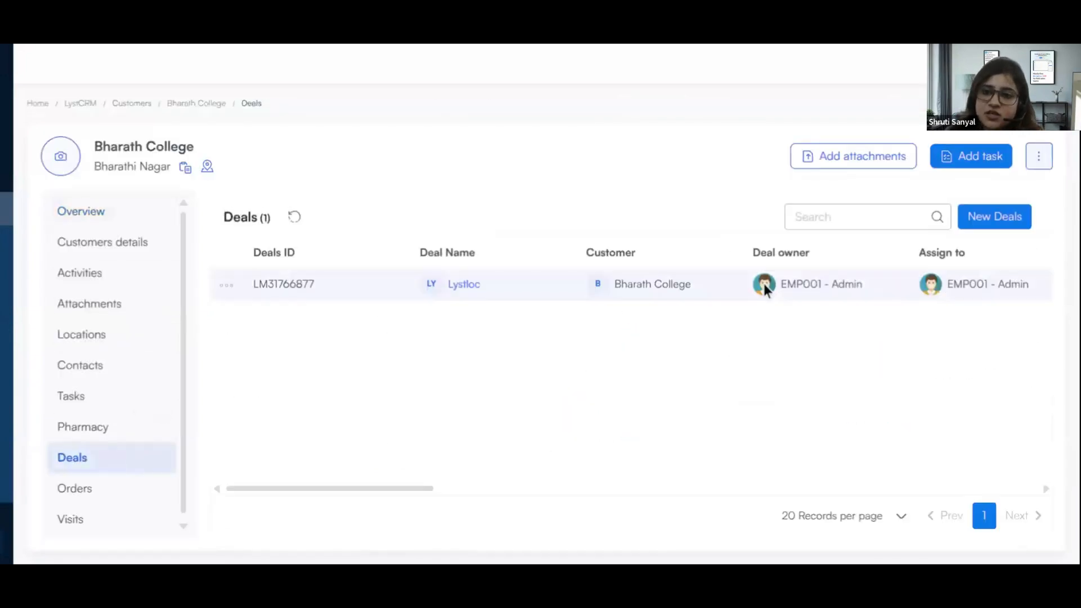
left_click(983, 219)
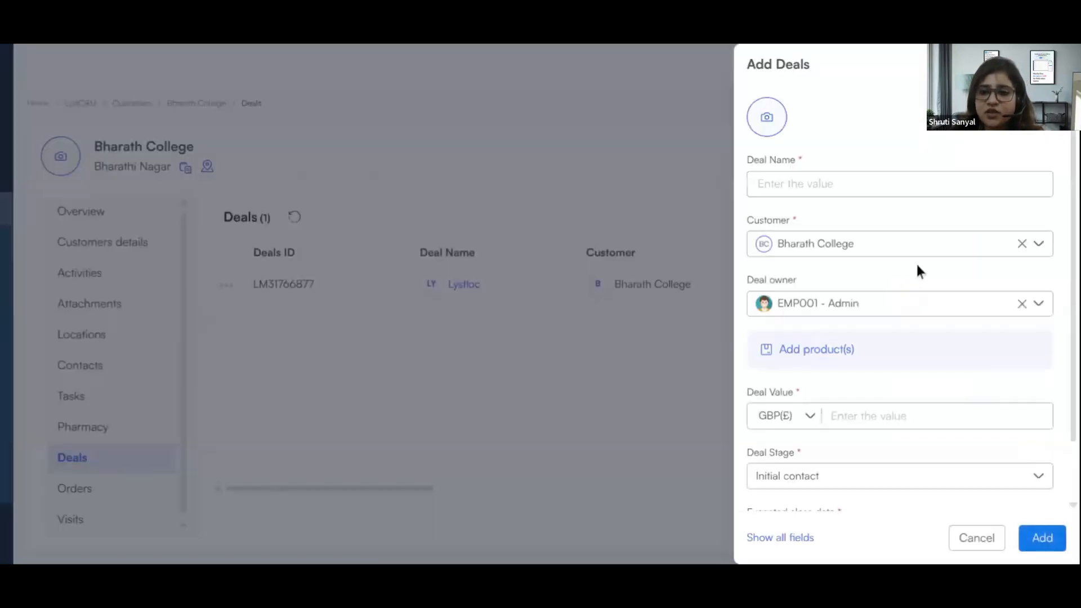
scroll(924, 370, "down", 1)
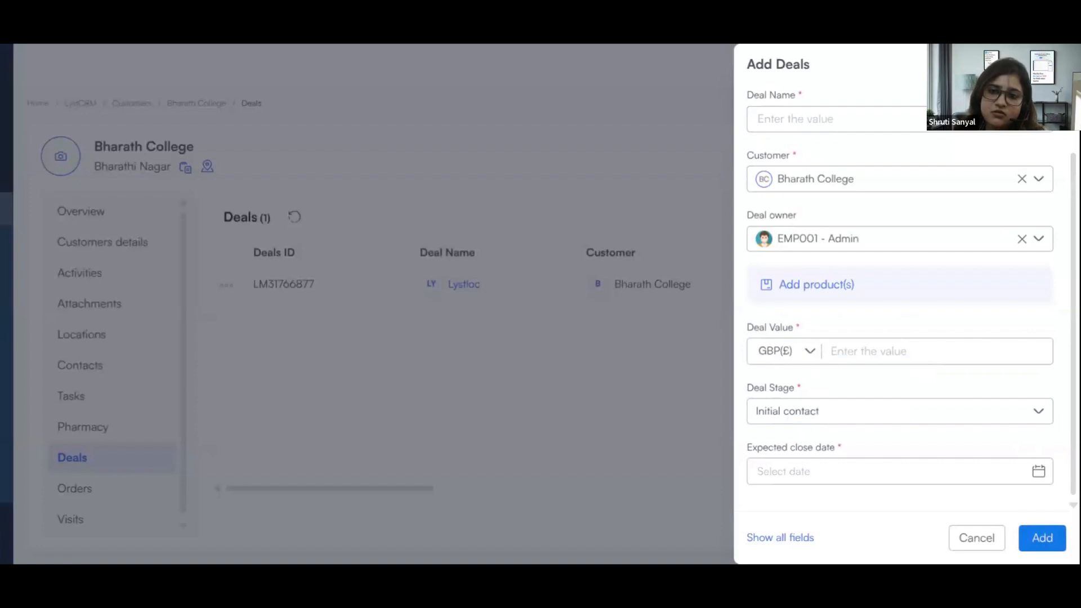